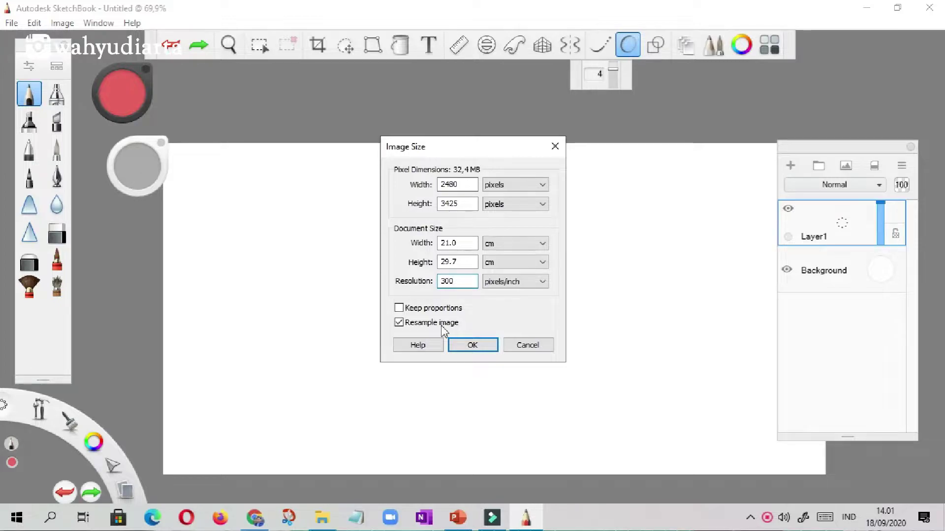
Step: Apply a portrait canvas size of 21.0 × 29.7 cm at 300 pixels/inch with resampling enabled
{"action": "left_click", "coordinate": [473, 345]}
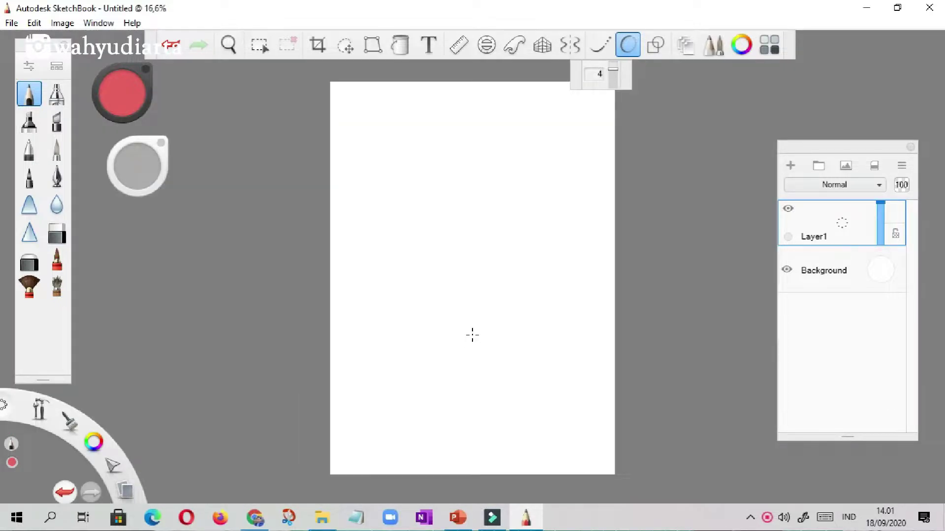
{"action": "scroll", "coordinate": [497, 312], "scroll_direction": "down", "scroll_amount": 2}
{"action": "scroll", "coordinate": [499, 311], "scroll_direction": "up", "scroll_amount": 1}
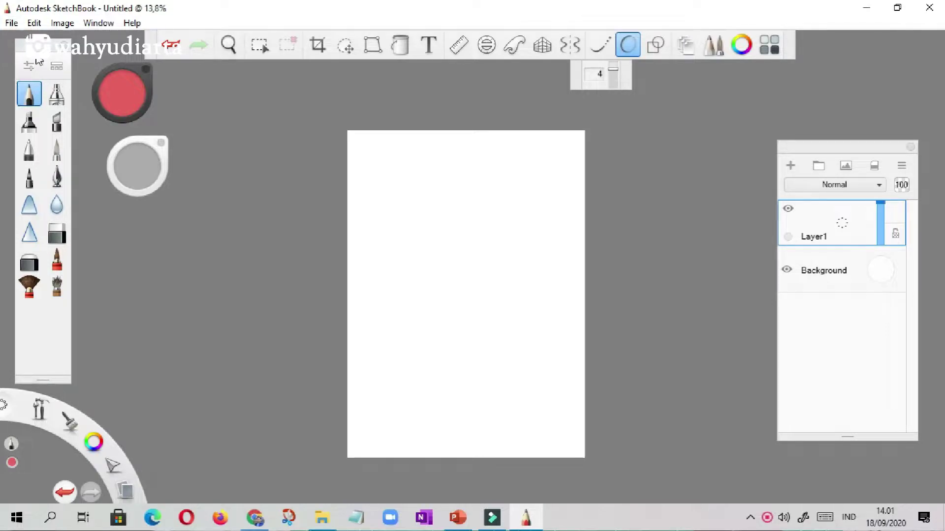
Step: Look through the brush sets in the Brush Library and close it
{"action": "mouse_move", "coordinate": [38, 63]}
{"action": "left_mouse_down"}
{"action": "mouse_move", "coordinate": [54, 72]}
{"action": "mouse_move", "coordinate": [39, 62]}
{"action": "left_mouse_up"}
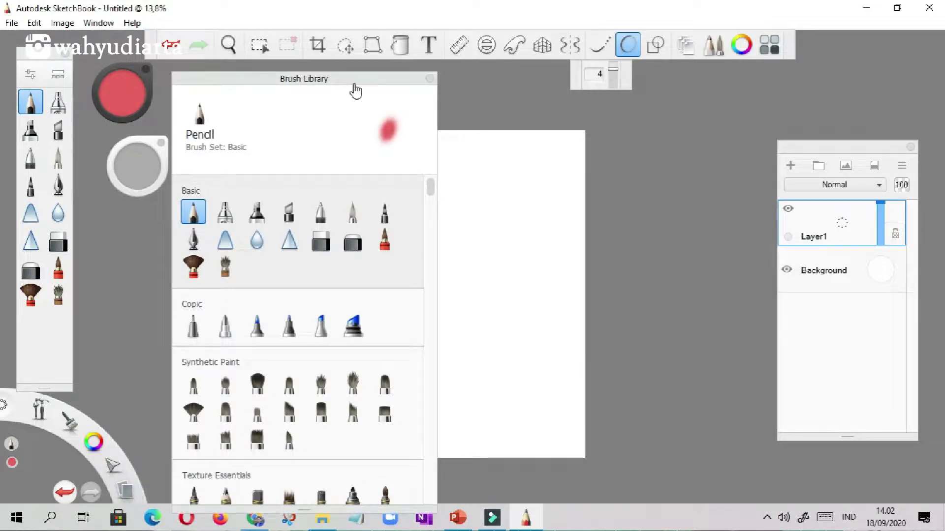
{"action": "left_click_drag", "start_coordinate": [354, 82], "coordinate": [295, 46]}
{"action": "left_click_drag", "start_coordinate": [373, 154], "coordinate": [384, 315]}
{"action": "left_click", "coordinate": [370, 44]}
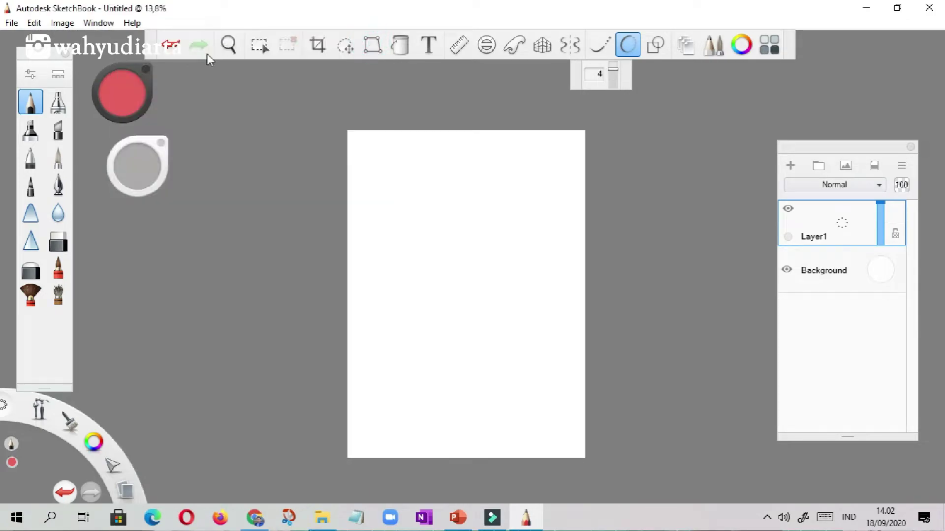
Step: Reposition the main toolbar slightly and move the layer editor a little closer to the canvas
{"action": "mouse_move", "coordinate": [154, 56]}
{"action": "left_mouse_down"}
{"action": "mouse_move", "coordinate": [154, 81]}
{"action": "mouse_move", "coordinate": [152, 54]}
{"action": "left_mouse_up"}
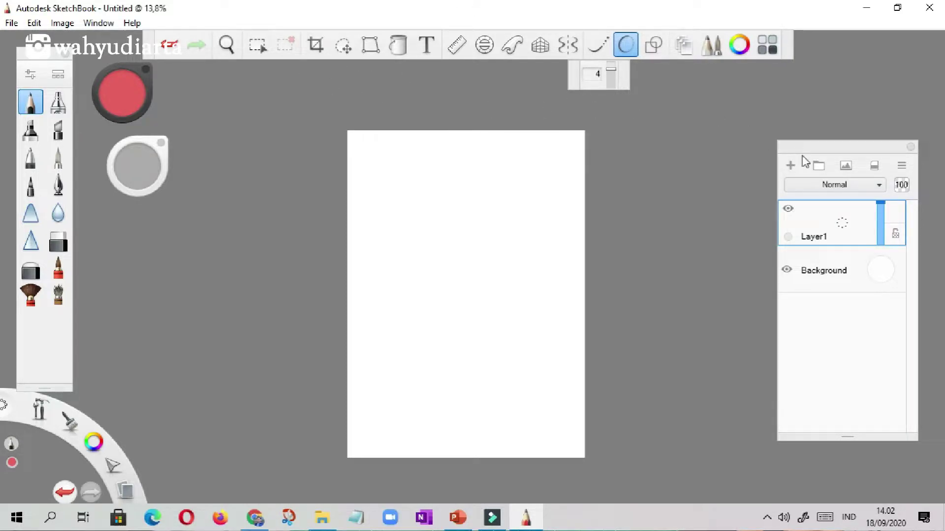
{"action": "left_click_drag", "start_coordinate": [812, 157], "coordinate": [795, 125]}
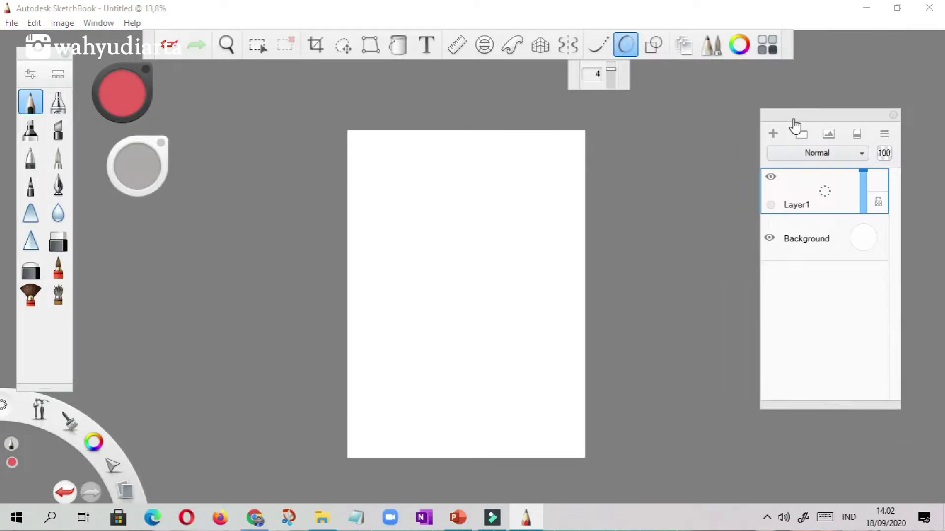
{"action": "scroll", "coordinate": [517, 240], "scroll_direction": "down", "scroll_amount": 1}
{"action": "scroll", "coordinate": [521, 318], "scroll_direction": "up", "scroll_amount": 1}
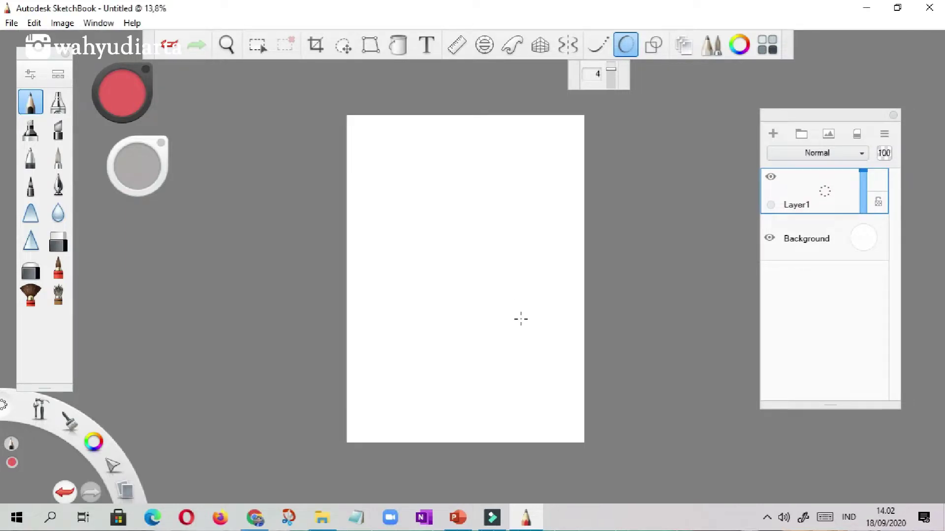
{"action": "left_click_drag", "start_coordinate": [829, 118], "coordinate": [817, 128]}
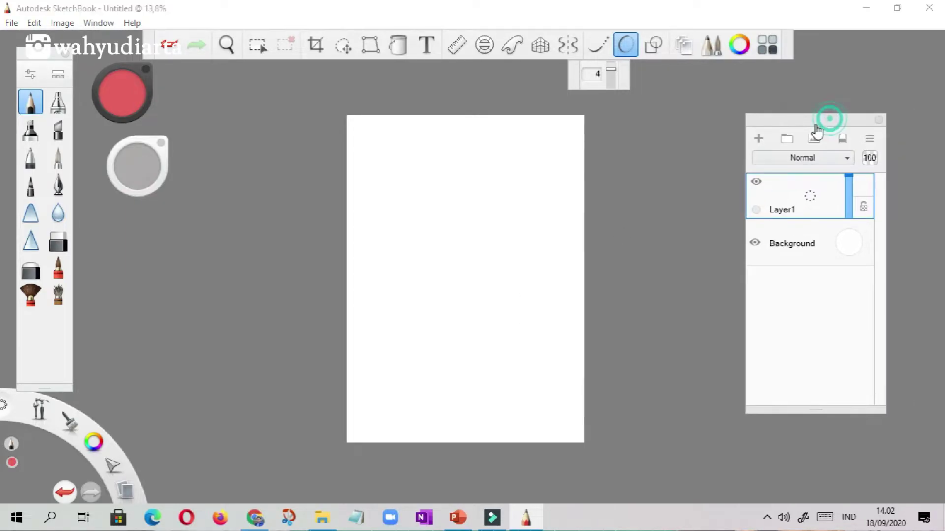
Step: Import the mountain landscape image 28701320 as a layer and enlarge it to about three quarters of the page width
{"action": "left_click", "coordinate": [815, 139]}
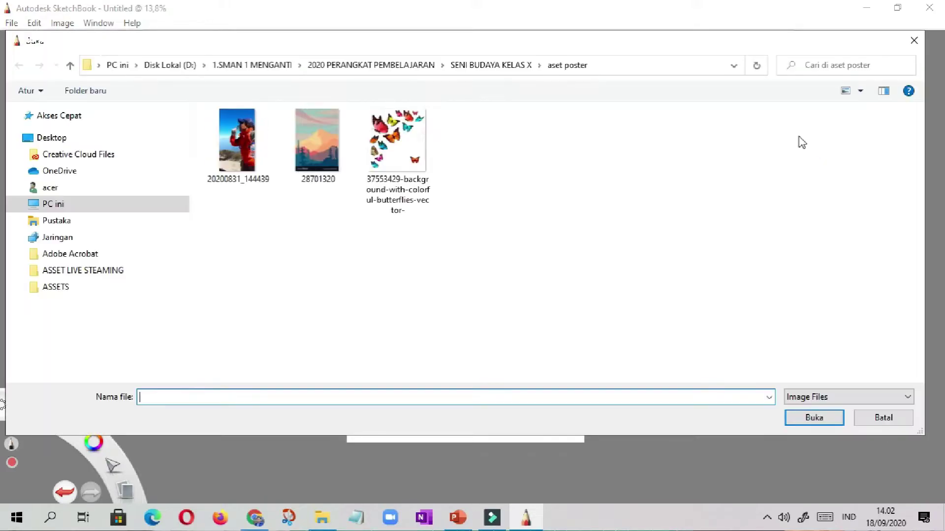
{"action": "left_click", "coordinate": [323, 146]}
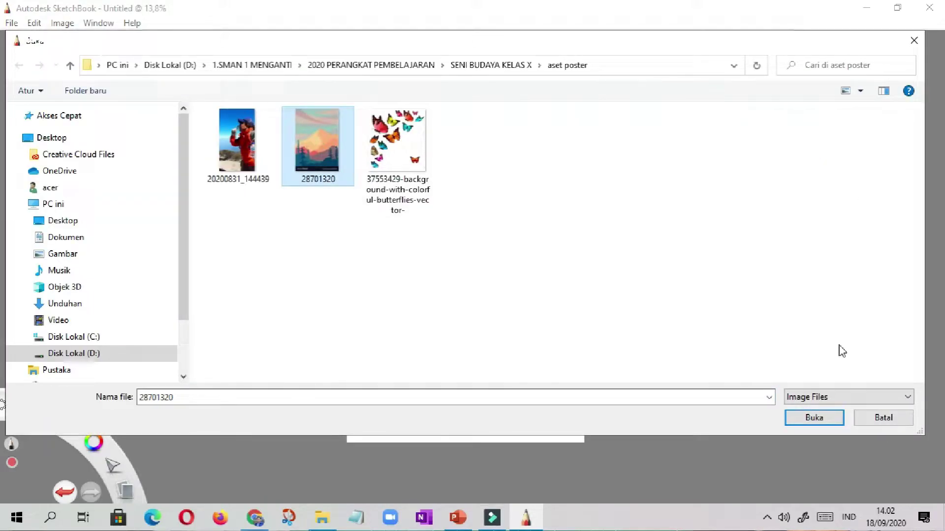
{"action": "left_click", "coordinate": [833, 416]}
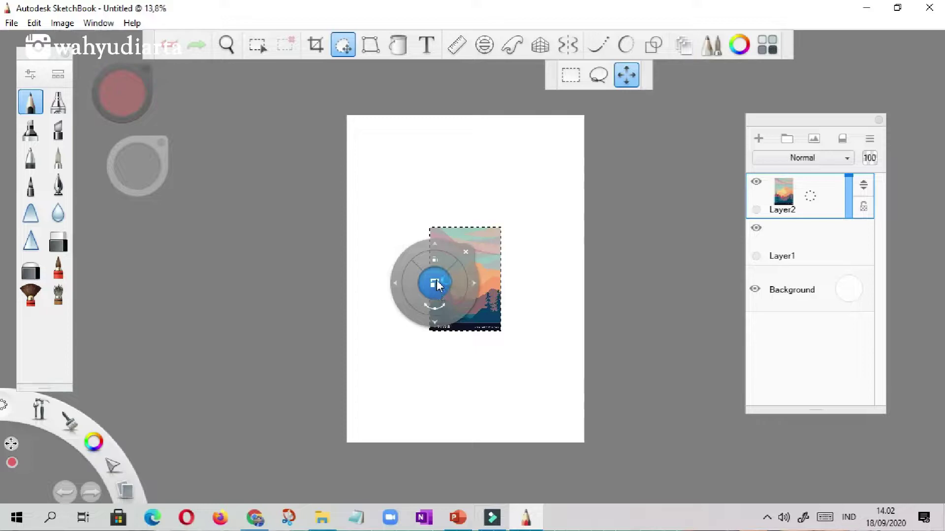
{"action": "left_click_drag", "start_coordinate": [481, 263], "coordinate": [518, 236]}
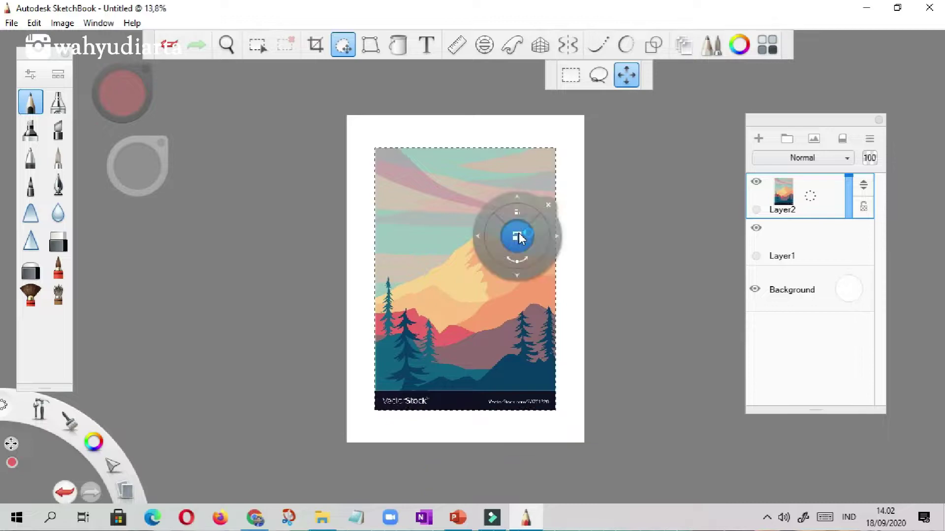
{"action": "left_click", "coordinate": [550, 204]}
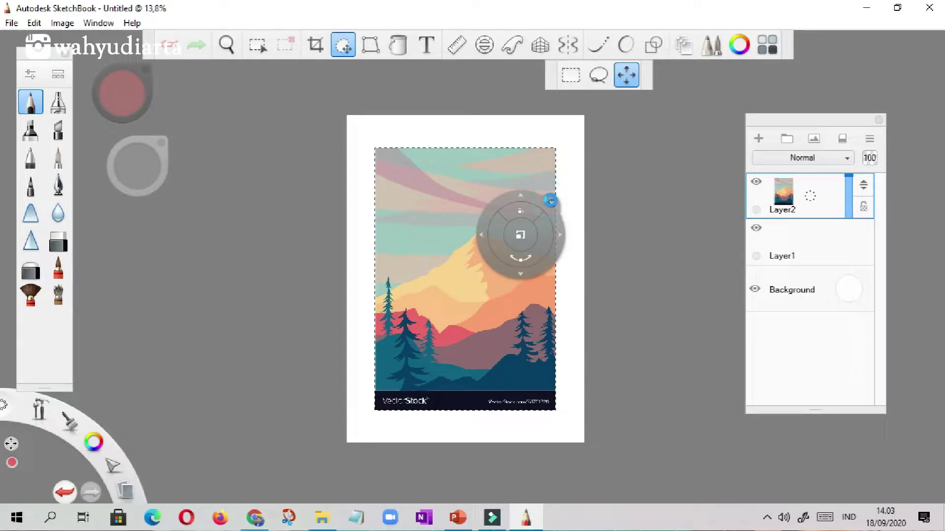
{"action": "left_click", "coordinate": [551, 201]}
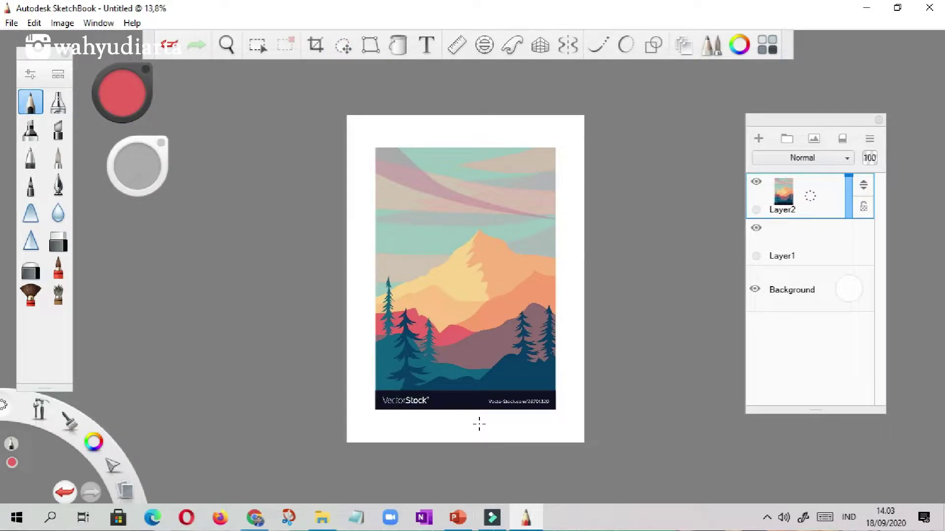
Step: Delete the dark VectorStock strip along the landscape's lower edge using a rectangular selection, and clear the selection
{"action": "key", "text": "space"}
{"action": "mouse_move", "coordinate": [478, 424]}
{"action": "left_mouse_down"}
{"action": "mouse_move", "coordinate": [479, 382]}
{"action": "mouse_move", "coordinate": [553, 331]}
{"action": "mouse_move", "coordinate": [538, 396]}
{"action": "mouse_move", "coordinate": [501, 272]}
{"action": "mouse_move", "coordinate": [532, 268]}
{"action": "left_mouse_up"}
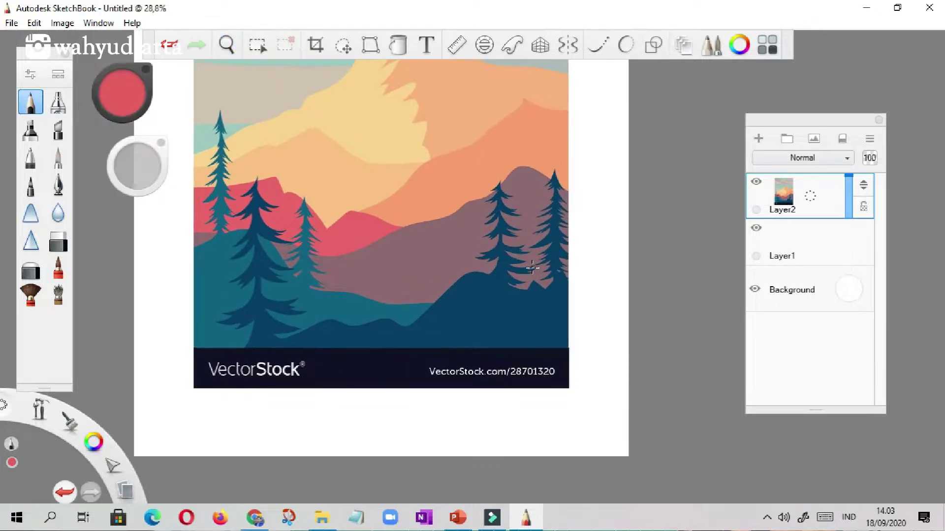
{"action": "left_click", "coordinate": [257, 46]}
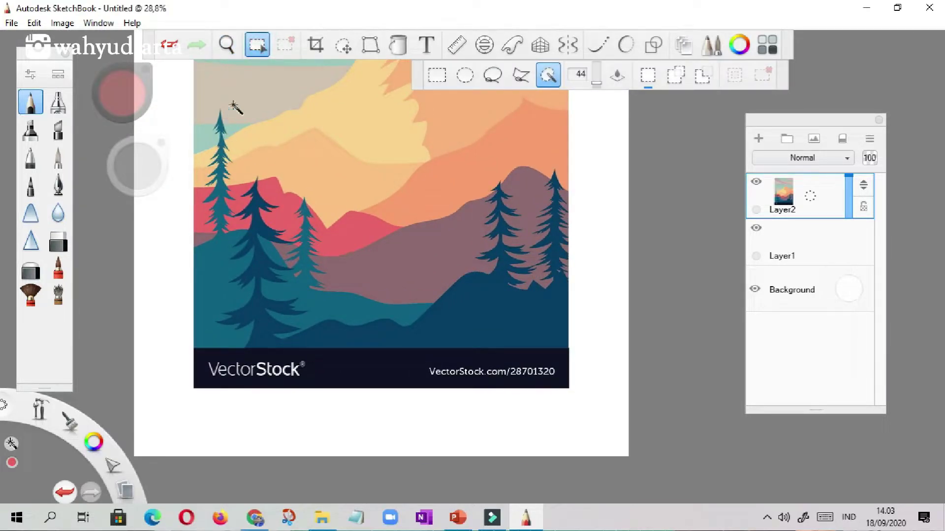
{"action": "left_click", "coordinate": [436, 75]}
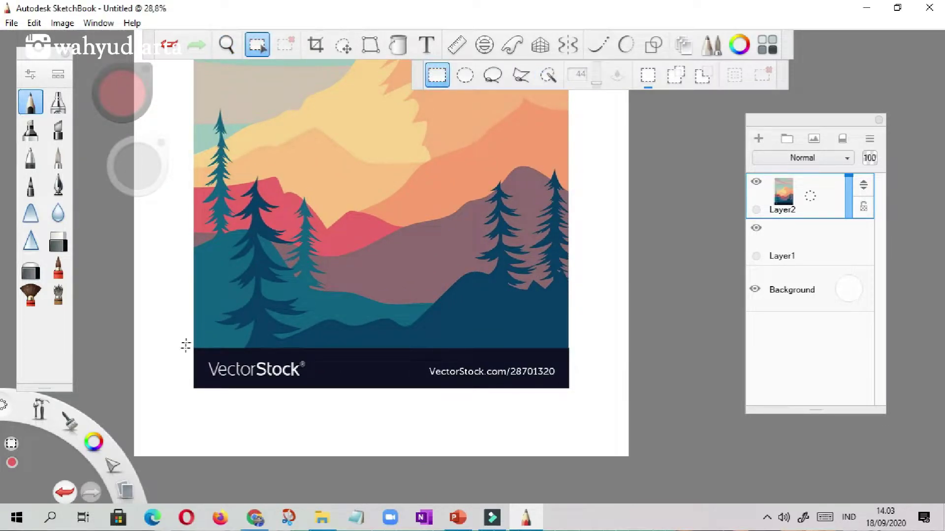
{"action": "left_click_drag", "start_coordinate": [185, 348], "coordinate": [591, 406]}
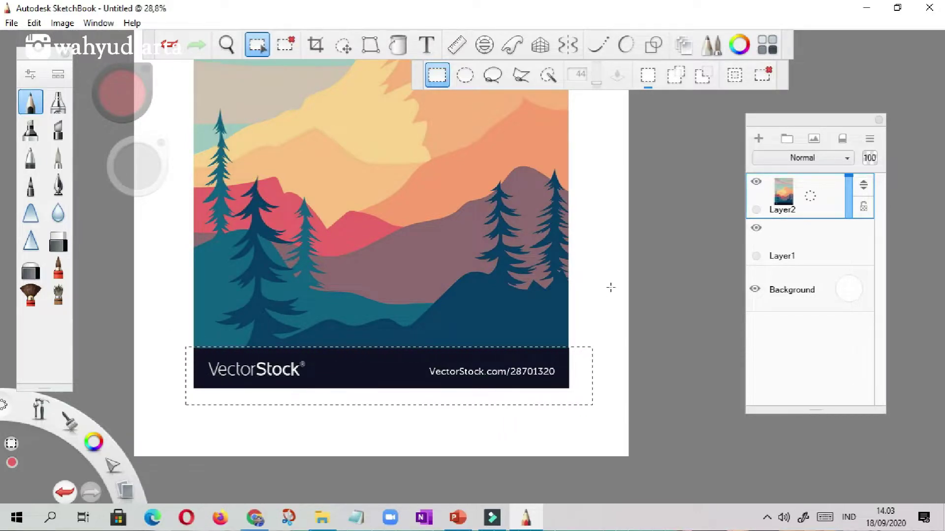
{"action": "key", "text": "Delete"}
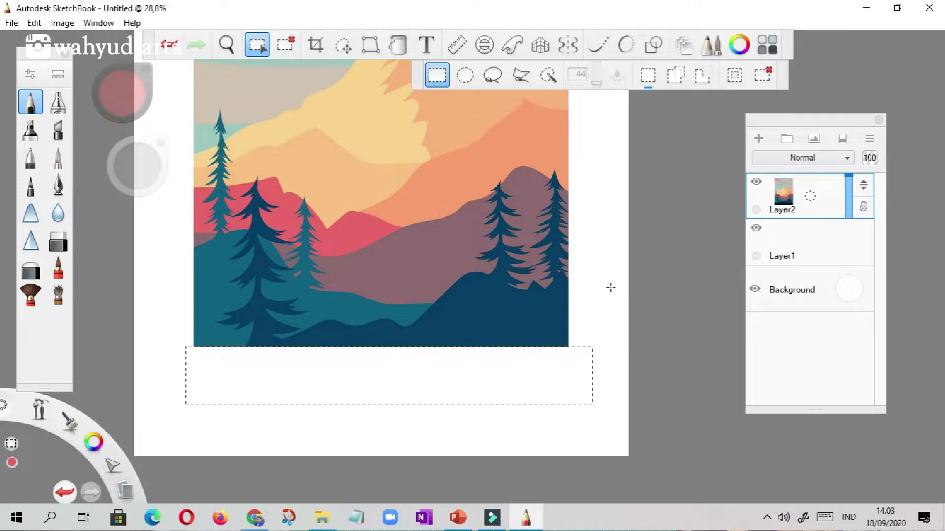
{"action": "key", "text": "ctrl+d"}
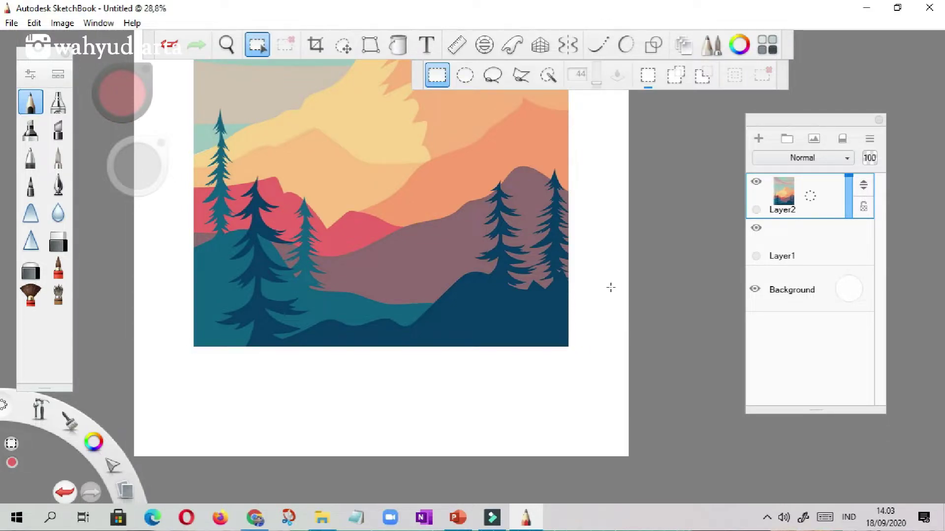
Step: Enlarge the landscape layer slightly and shift it down so it sits centred on the page
{"action": "scroll", "coordinate": [492, 282], "scroll_direction": "down", "scroll_amount": 5}
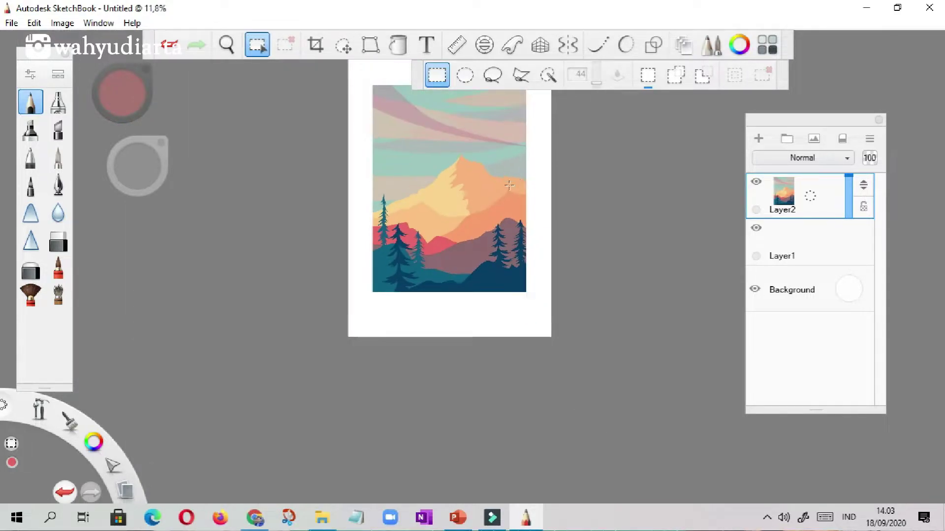
{"action": "scroll", "coordinate": [517, 157], "scroll_direction": "down", "scroll_amount": 2}
{"action": "scroll", "coordinate": [533, 110], "scroll_direction": "up", "scroll_amount": 4}
{"action": "key", "text": "space"}
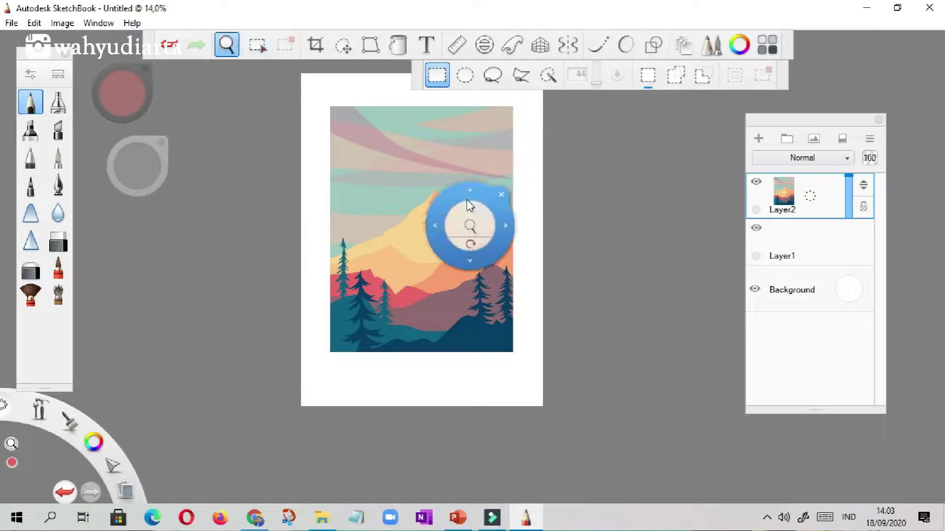
{"action": "left_click_drag", "start_coordinate": [473, 269], "coordinate": [439, 294]}
{"action": "scroll", "coordinate": [458, 262], "scroll_direction": "up", "scroll_amount": 1}
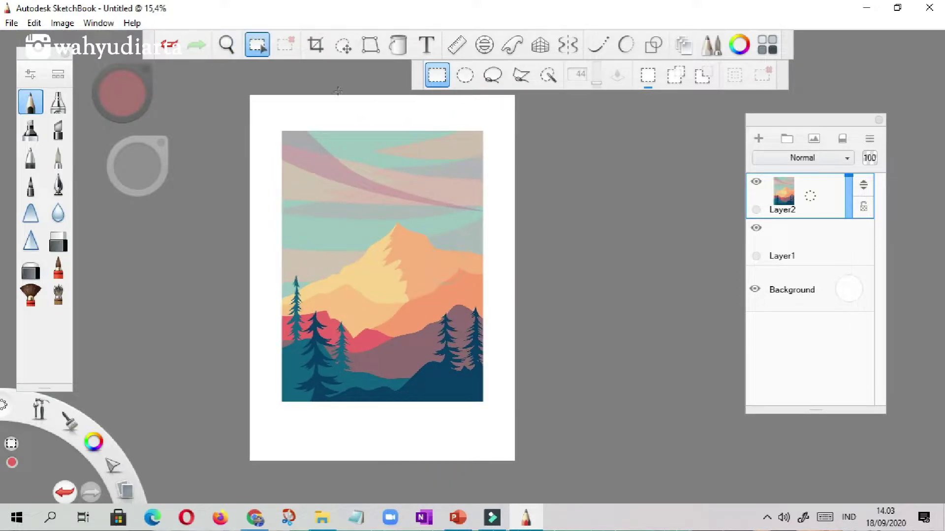
{"action": "left_click", "coordinate": [343, 45]}
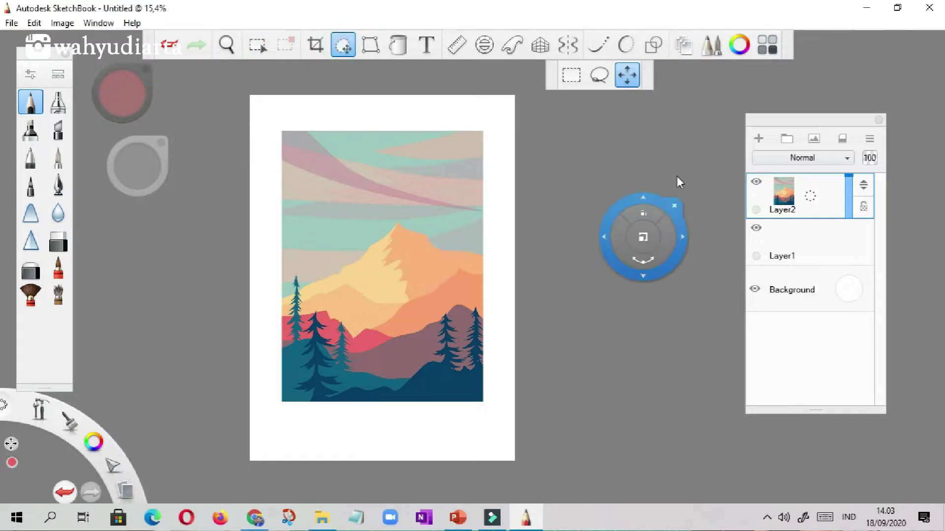
{"action": "left_click_drag", "start_coordinate": [488, 232], "coordinate": [491, 276]}
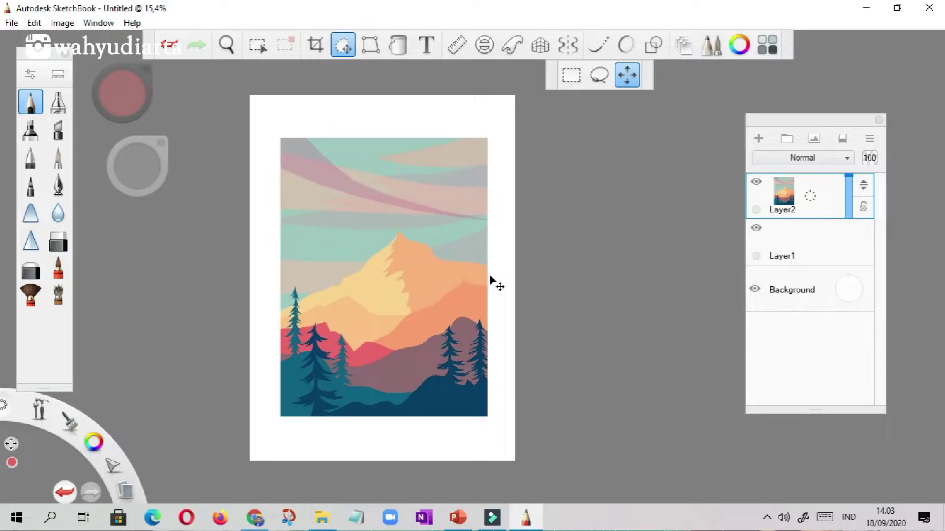
{"action": "left_click", "coordinate": [520, 207]}
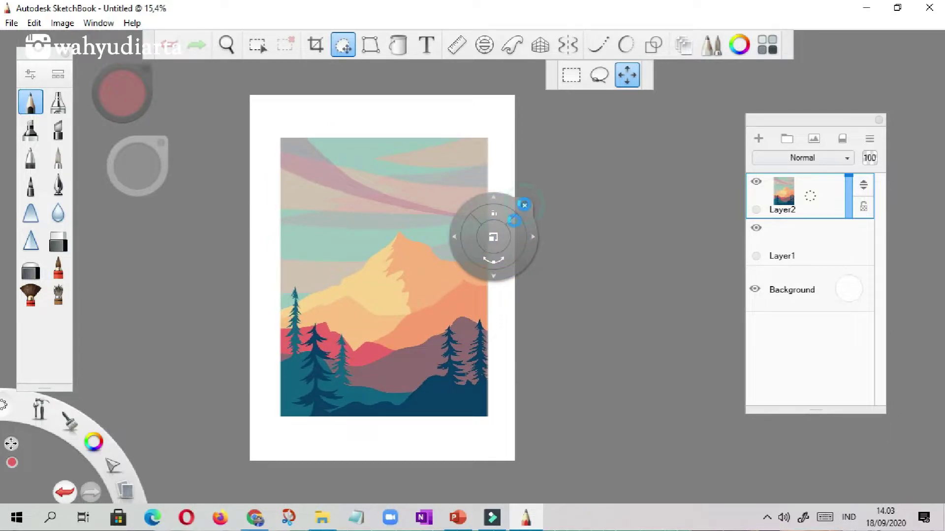
Step: Change the Background layer's colour to a light yellow
{"action": "left_click", "coordinate": [855, 295]}
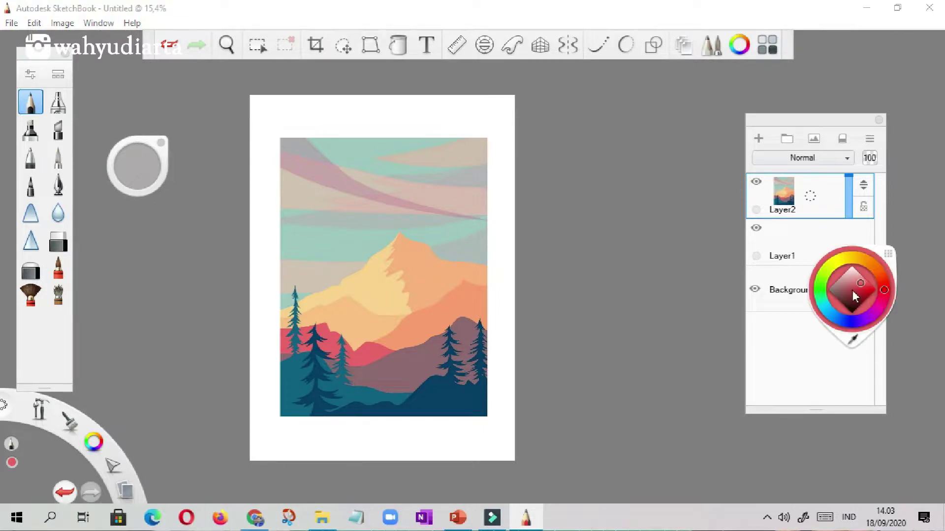
{"action": "left_click", "coordinate": [842, 260]}
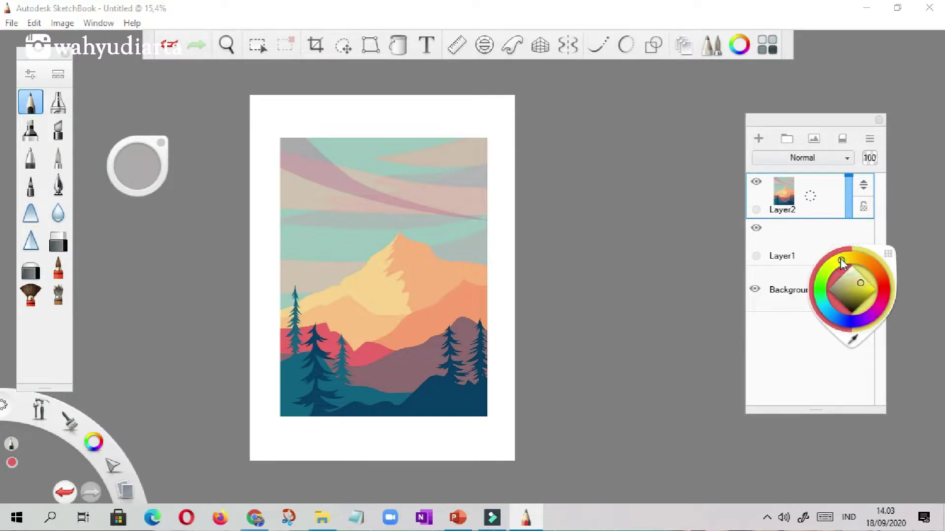
{"action": "left_click", "coordinate": [861, 276]}
{"action": "left_click", "coordinate": [861, 276]}
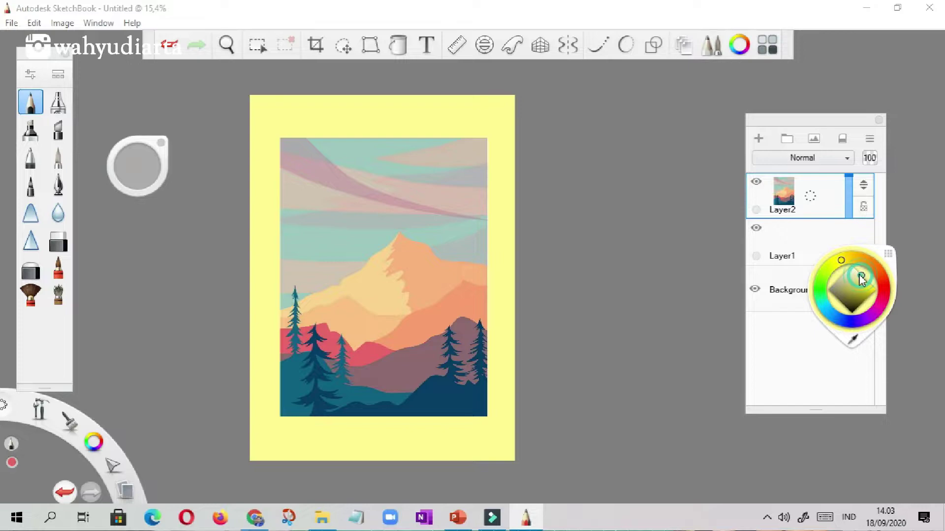
Step: Import the hiker photo 20200831_144439 as a new layer above the landscape, keeping its default size and position
{"action": "left_click", "coordinate": [814, 139]}
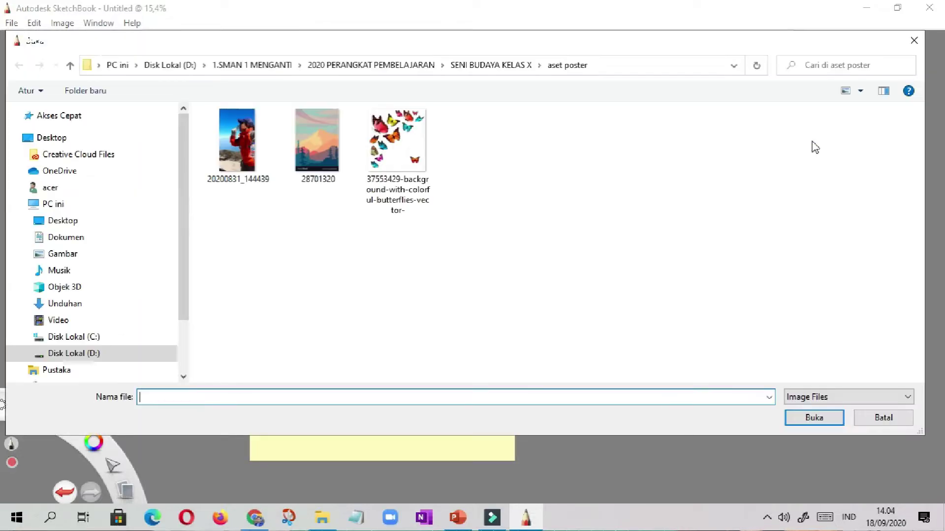
{"action": "left_click", "coordinate": [238, 142]}
{"action": "left_click", "coordinate": [825, 419]}
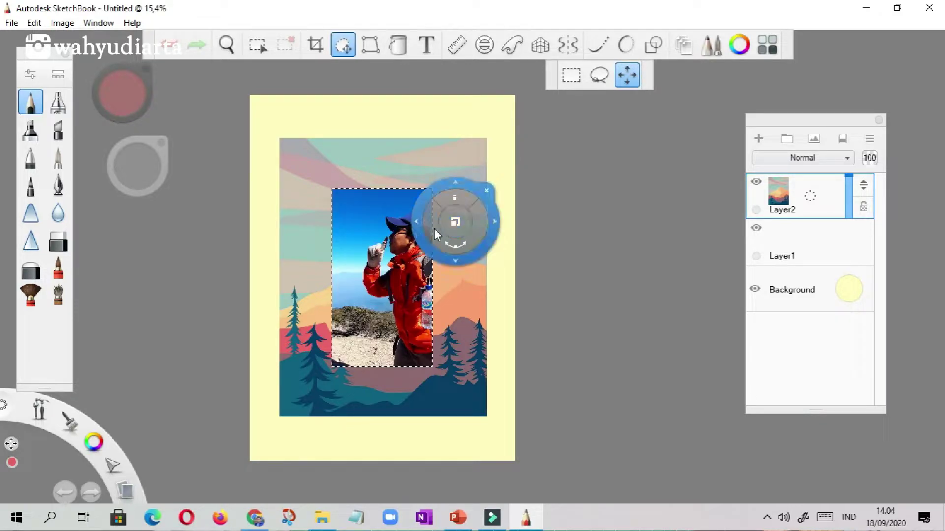
{"action": "left_click", "coordinate": [486, 191]}
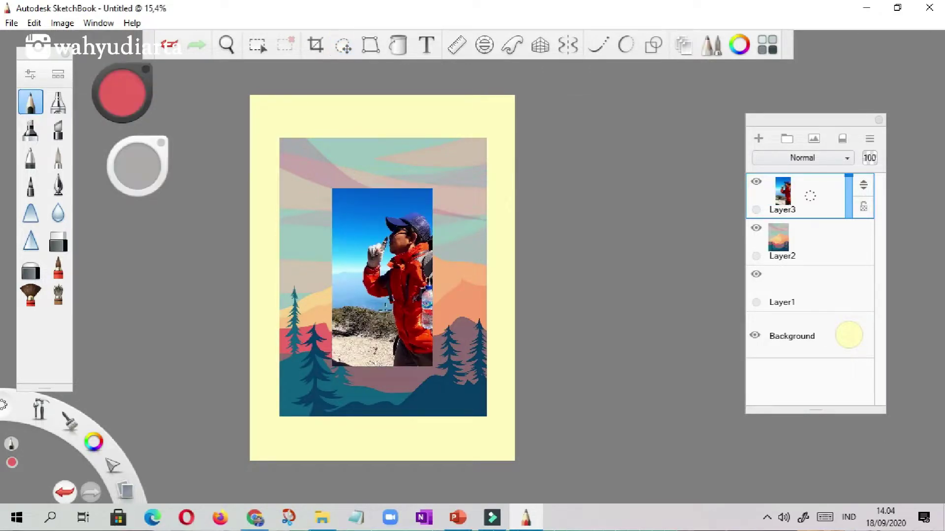
Step: Cut away the photo background in front of the hiker using a rough lasso selection, and clear the selection
{"action": "scroll", "coordinate": [385, 309], "scroll_direction": "up", "scroll_amount": 3}
{"action": "scroll", "coordinate": [392, 188], "scroll_direction": "up", "scroll_amount": 1}
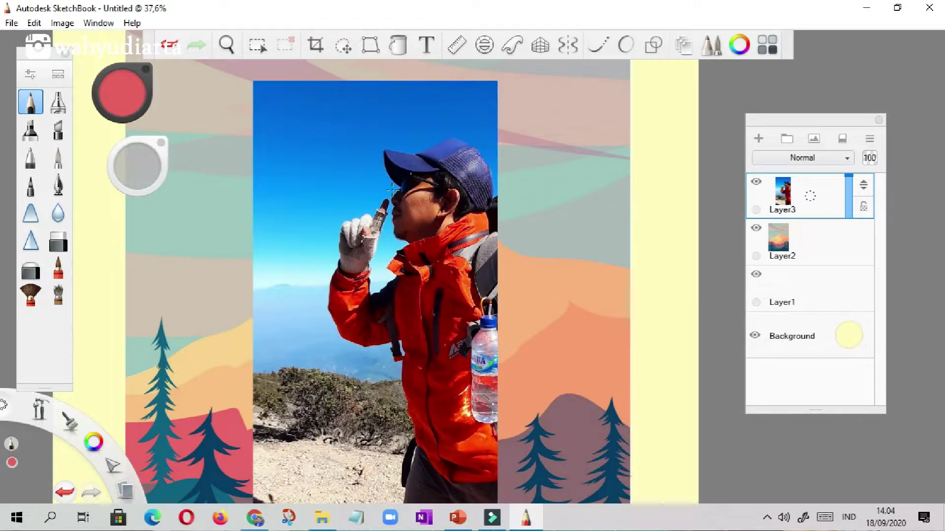
{"action": "left_click", "coordinate": [258, 48]}
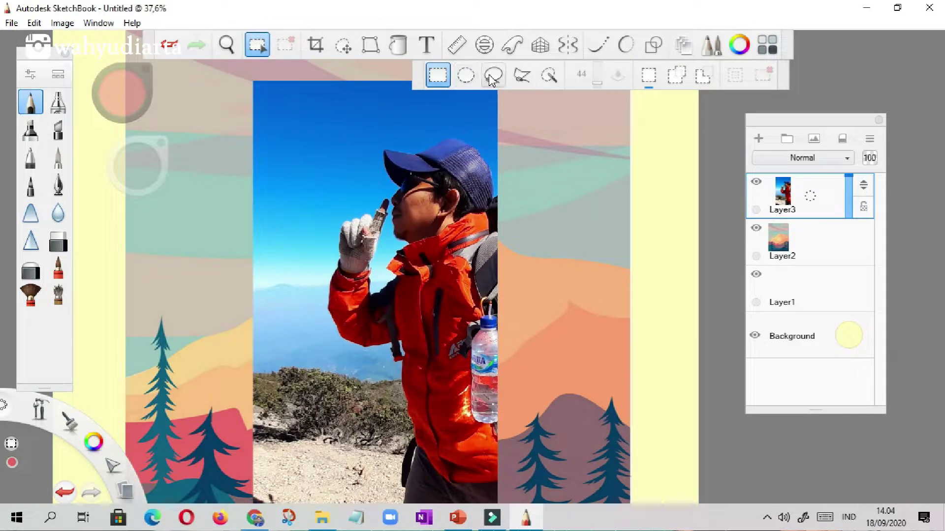
{"action": "left_click", "coordinate": [492, 76]}
{"action": "scroll", "coordinate": [507, 171], "scroll_direction": "down", "scroll_amount": 1}
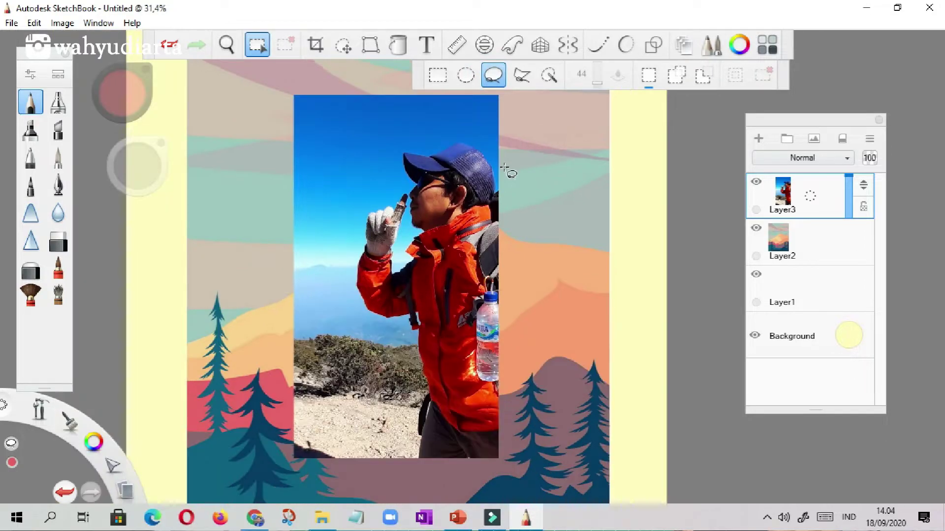
{"action": "mouse_move", "coordinate": [499, 160]}
{"action": "left_mouse_down"}
{"action": "mouse_move", "coordinate": [455, 127]}
{"action": "mouse_move", "coordinate": [381, 157]}
{"action": "left_mouse_up"}
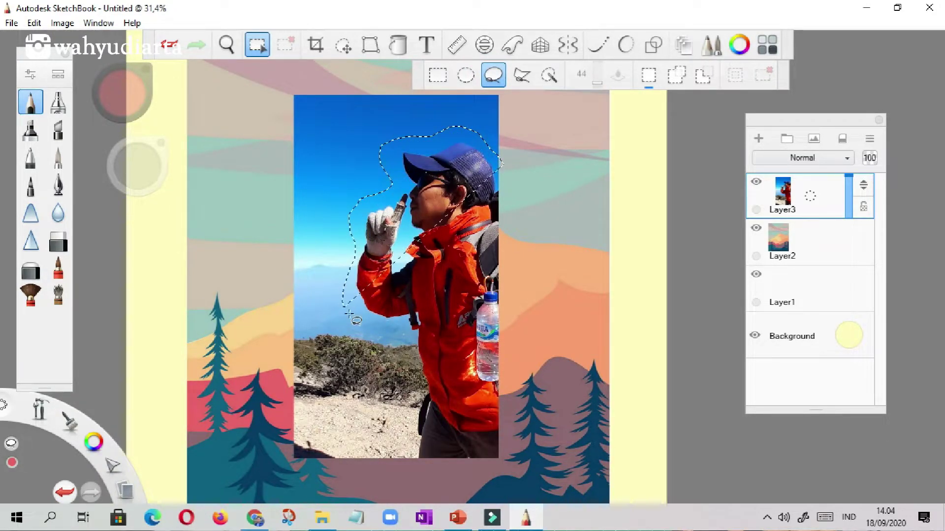
{"action": "mouse_move", "coordinate": [404, 431]}
{"action": "left_mouse_down"}
{"action": "mouse_move", "coordinate": [320, 478]}
{"action": "mouse_move", "coordinate": [273, 471]}
{"action": "mouse_move", "coordinate": [232, 307]}
{"action": "mouse_move", "coordinate": [234, 103]}
{"action": "mouse_move", "coordinate": [348, 64]}
{"action": "left_mouse_up"}
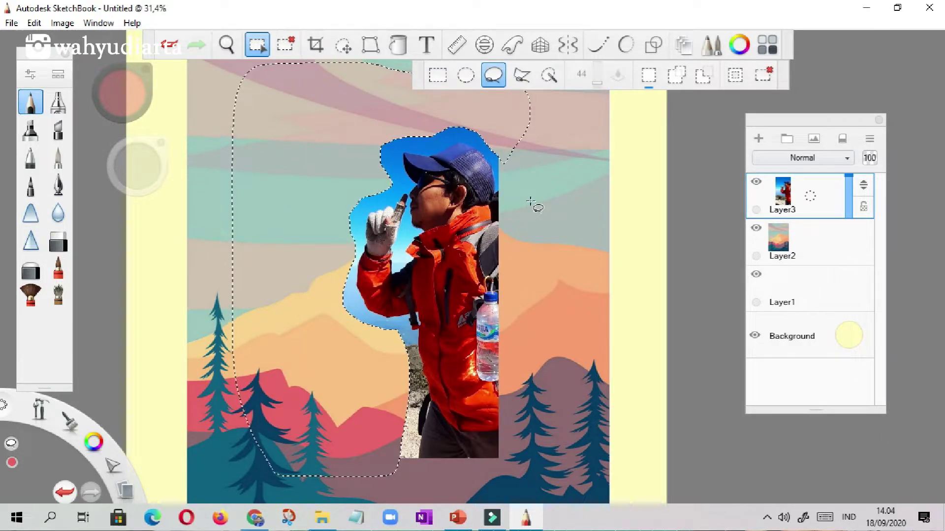
{"action": "left_click", "coordinate": [761, 76]}
Step: Try the soft eraser on the blue sky above the back of the cap
{"action": "scroll", "coordinate": [443, 172], "scroll_direction": "down", "scroll_amount": 2}
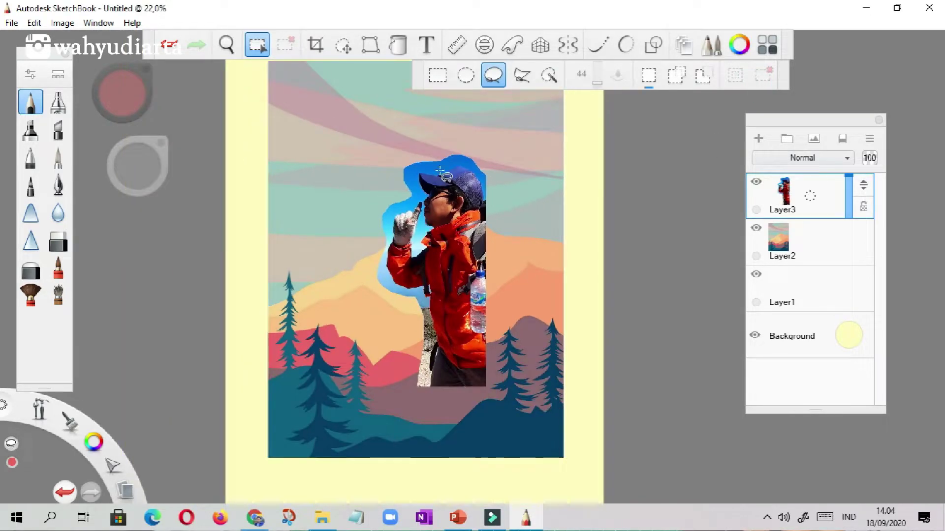
{"action": "scroll", "coordinate": [438, 165], "scroll_direction": "up", "scroll_amount": 3}
{"action": "scroll", "coordinate": [437, 163], "scroll_direction": "up", "scroll_amount": 3}
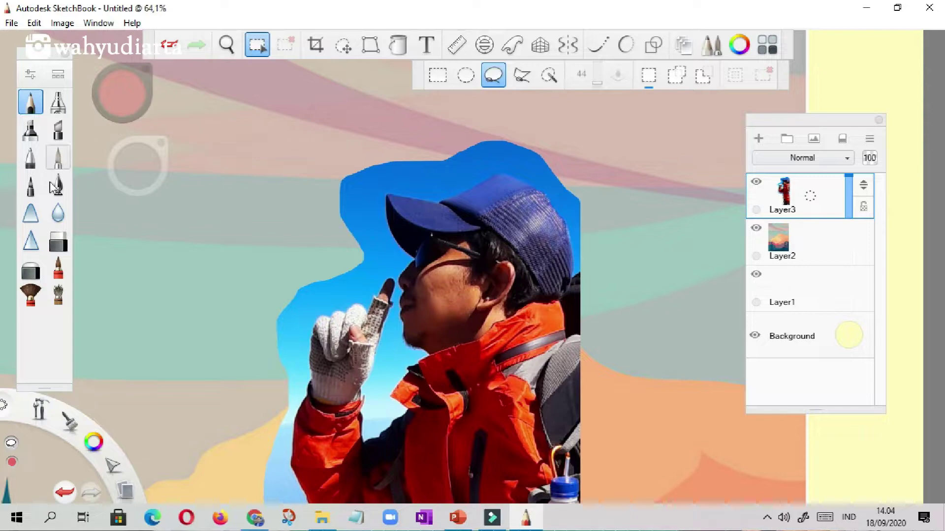
{"action": "left_click", "coordinate": [58, 241]}
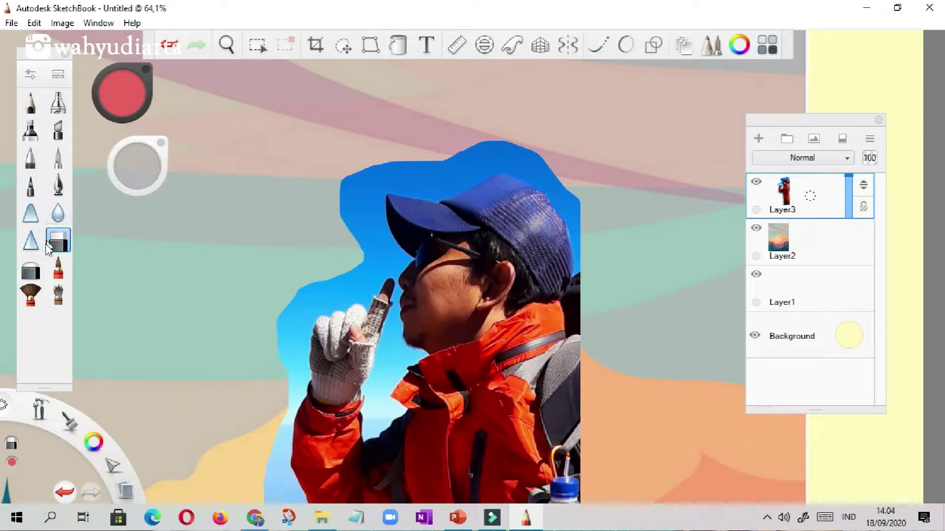
{"action": "left_click", "coordinate": [30, 269]}
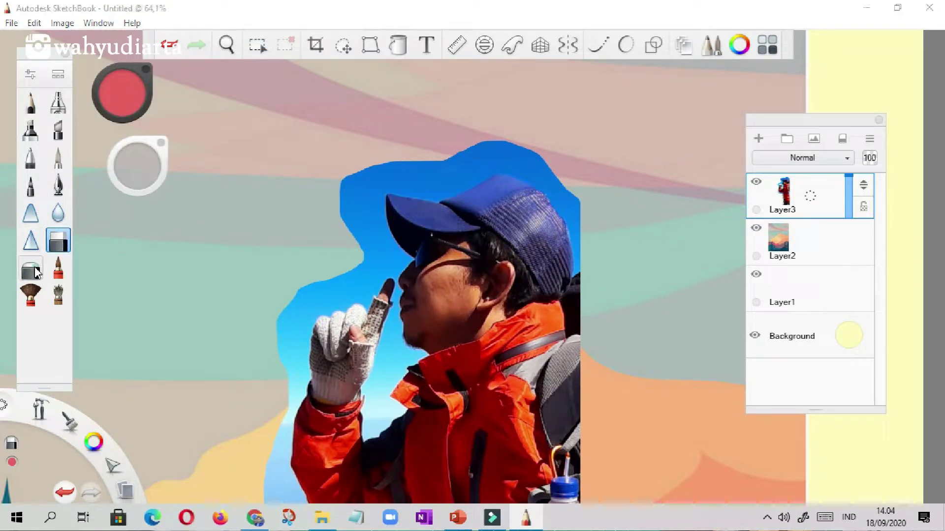
{"action": "left_click_drag", "start_coordinate": [146, 170], "coordinate": [275, 130]}
{"action": "left_click_drag", "start_coordinate": [129, 175], "coordinate": [302, 127]}
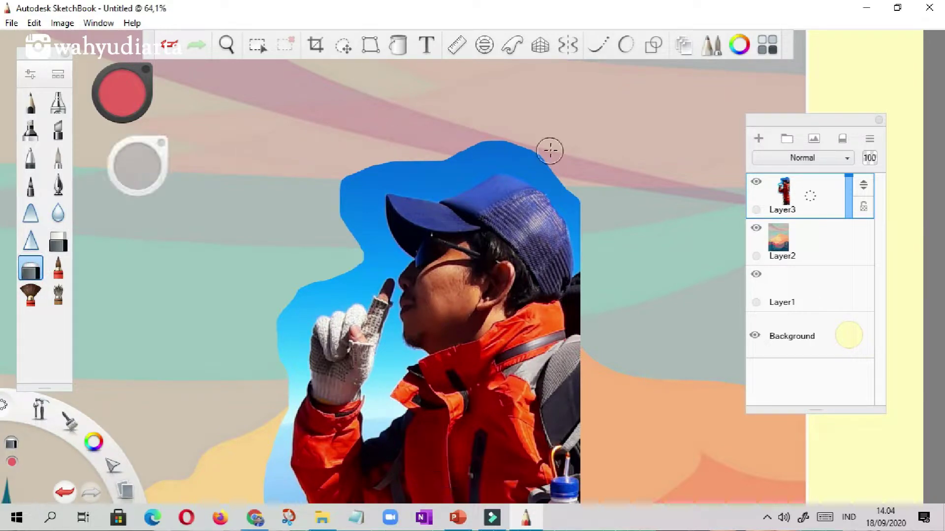
{"action": "scroll", "coordinate": [532, 148], "scroll_direction": "up", "scroll_amount": 3}
{"action": "left_click_drag", "start_coordinate": [521, 174], "coordinate": [556, 209]}
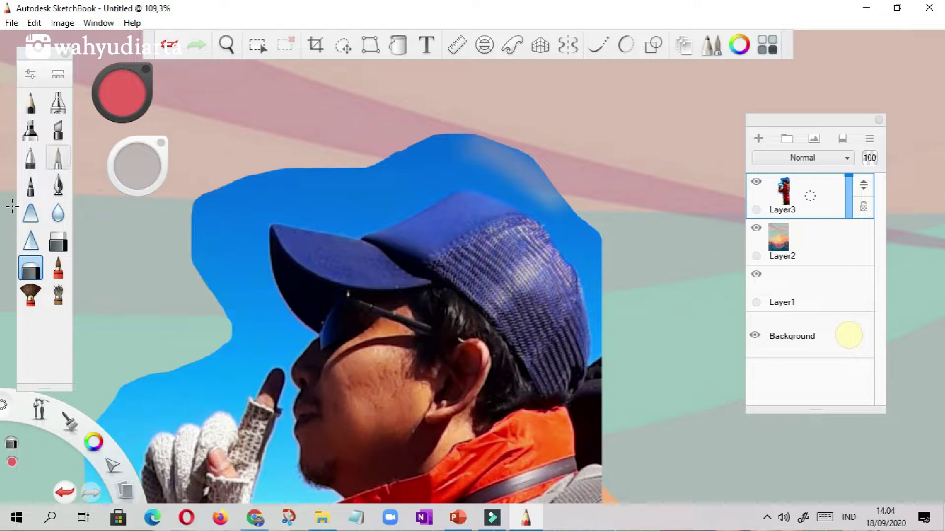
Step: Erase the blue sky above and behind the cap's crown with an enlarged hard eraser
{"action": "left_click", "coordinate": [55, 241]}
{"action": "mouse_move", "coordinate": [552, 154]}
{"action": "left_mouse_down"}
{"action": "mouse_move", "coordinate": [519, 140]}
{"action": "mouse_move", "coordinate": [437, 151]}
{"action": "mouse_move", "coordinate": [454, 133]}
{"action": "left_mouse_up"}
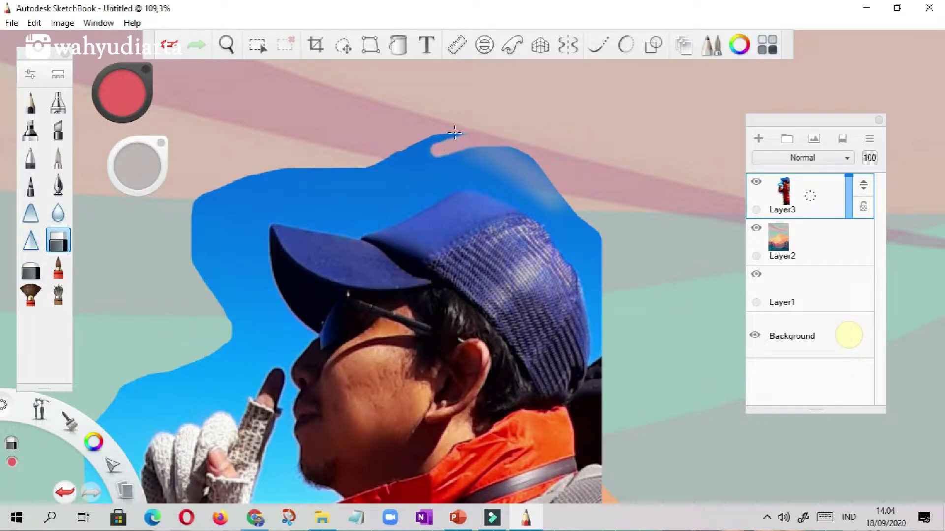
{"action": "left_click_drag", "start_coordinate": [125, 163], "coordinate": [217, 153]}
{"action": "mouse_move", "coordinate": [470, 117]}
{"action": "left_mouse_down"}
{"action": "mouse_move", "coordinate": [381, 181]}
{"action": "mouse_move", "coordinate": [451, 155]}
{"action": "mouse_move", "coordinate": [514, 158]}
{"action": "mouse_move", "coordinate": [562, 188]}
{"action": "mouse_move", "coordinate": [462, 158]}
{"action": "left_mouse_up"}
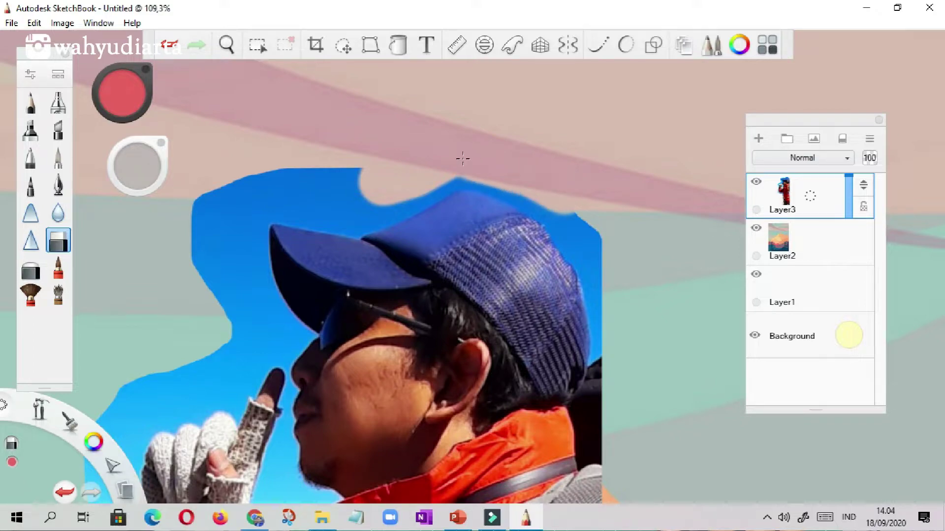
{"action": "left_click_drag", "start_coordinate": [559, 194], "coordinate": [601, 242]}
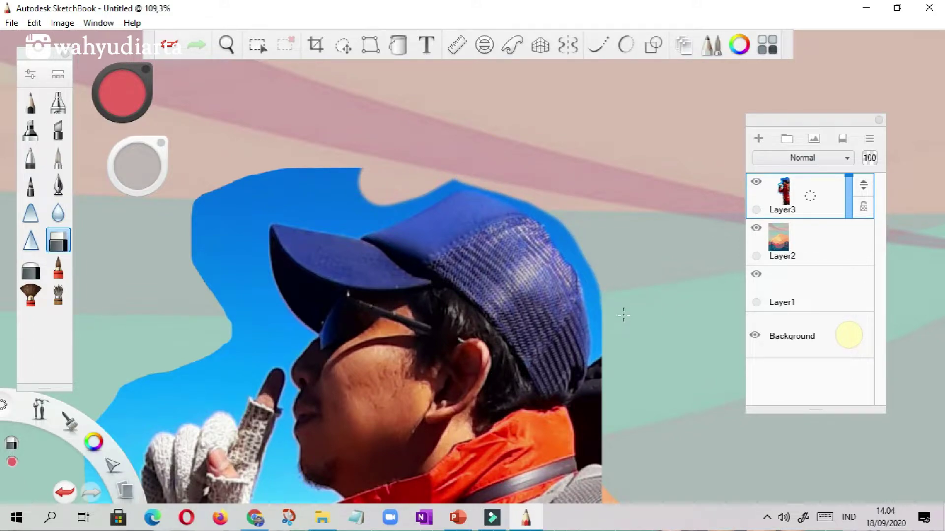
Step: Erase the remaining sky closely along the cap's back edge with a smaller hard eraser, undoing the first rough pass
{"action": "scroll", "coordinate": [623, 324], "scroll_direction": "up", "scroll_amount": 5}
{"action": "left_click_drag", "start_coordinate": [138, 164], "coordinate": [20, 189]}
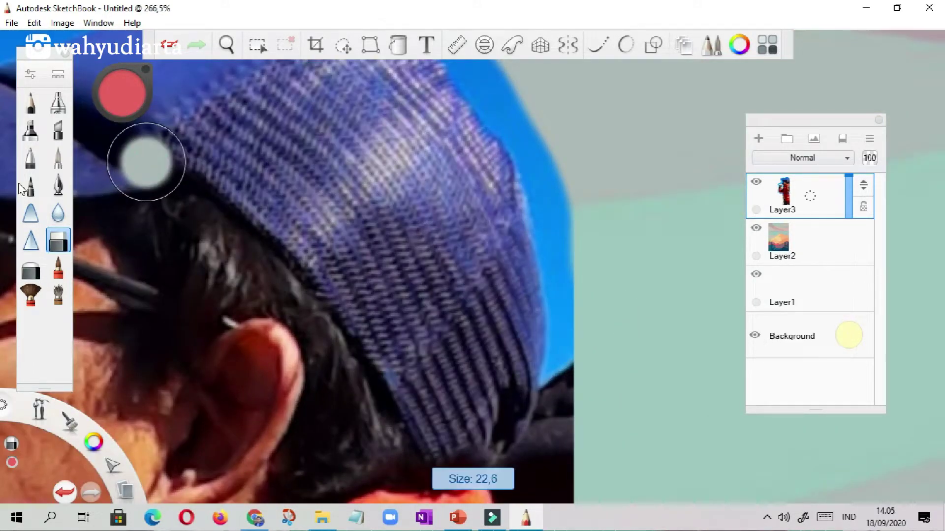
{"action": "mouse_move", "coordinate": [551, 165]}
{"action": "left_mouse_down"}
{"action": "mouse_move", "coordinate": [544, 141]}
{"action": "mouse_move", "coordinate": [574, 253]}
{"action": "mouse_move", "coordinate": [574, 276]}
{"action": "mouse_move", "coordinate": [555, 257]}
{"action": "mouse_move", "coordinate": [567, 327]}
{"action": "left_mouse_up"}
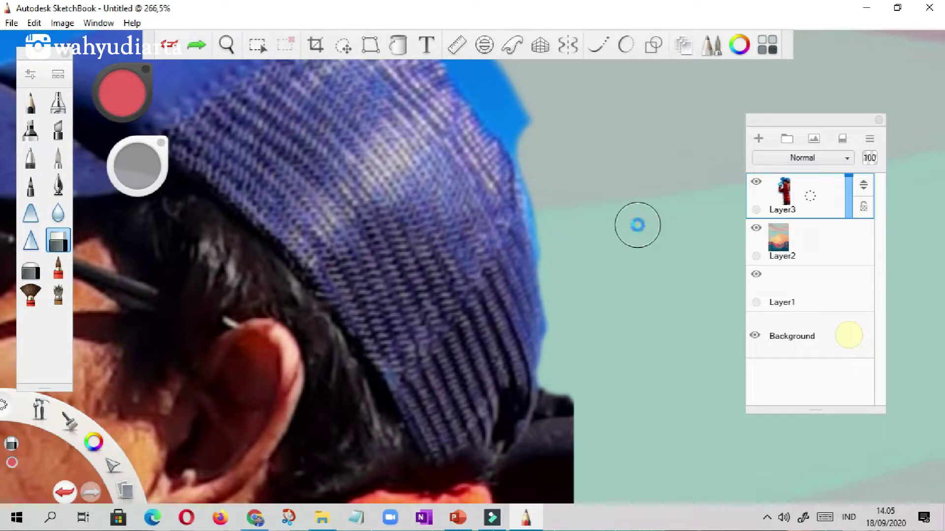
{"action": "key", "text": "ctrl+z"}
{"action": "left_click_drag", "start_coordinate": [132, 175], "coordinate": [135, 171]}
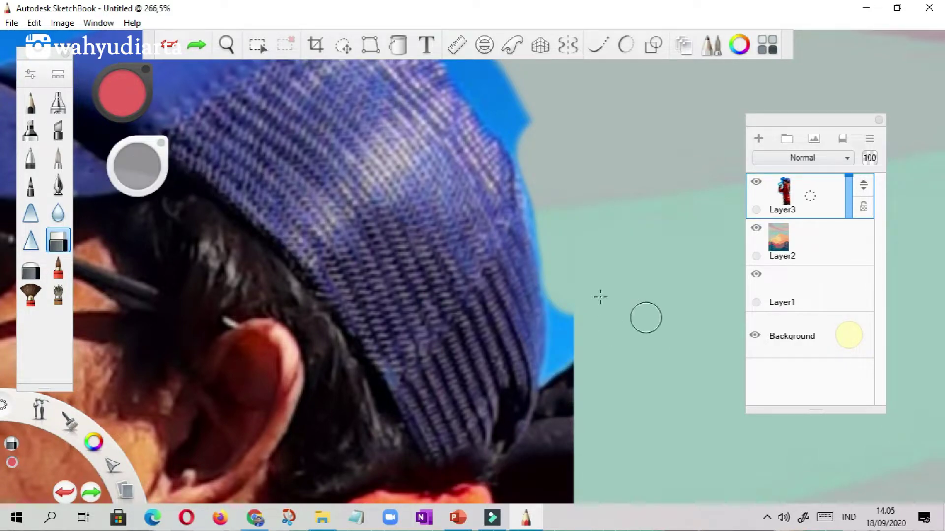
{"action": "mouse_move", "coordinate": [535, 203]}
{"action": "left_mouse_down"}
{"action": "mouse_move", "coordinate": [567, 331]}
{"action": "mouse_move", "coordinate": [566, 375]}
{"action": "left_mouse_up"}
{"action": "scroll", "coordinate": [580, 359], "scroll_direction": "down", "scroll_amount": 2}
{"action": "scroll", "coordinate": [477, 118], "scroll_direction": "up", "scroll_amount": 2}
Step: Erase the thin strip of sky along the upper edge of the cap's crown down to the brim
{"action": "mouse_move", "coordinate": [567, 274]}
{"action": "left_mouse_down"}
{"action": "mouse_move", "coordinate": [516, 172]}
{"action": "mouse_move", "coordinate": [466, 118]}
{"action": "mouse_move", "coordinate": [365, 74]}
{"action": "mouse_move", "coordinate": [235, 54]}
{"action": "mouse_move", "coordinate": [410, 81]}
{"action": "mouse_move", "coordinate": [599, 272]}
{"action": "mouse_move", "coordinate": [528, 192]}
{"action": "mouse_move", "coordinate": [497, 137]}
{"action": "mouse_move", "coordinate": [546, 225]}
{"action": "mouse_move", "coordinate": [506, 139]}
{"action": "mouse_move", "coordinate": [371, 262]}
{"action": "mouse_move", "coordinate": [251, 315]}
{"action": "left_mouse_up"}
{"action": "scroll", "coordinate": [546, 225], "scroll_direction": "down", "scroll_amount": 2}
{"action": "scroll", "coordinate": [612, 164], "scroll_direction": "up", "scroll_amount": 3}
{"action": "mouse_move", "coordinate": [531, 195]}
{"action": "left_mouse_down"}
{"action": "mouse_move", "coordinate": [502, 195]}
{"action": "mouse_move", "coordinate": [378, 252]}
{"action": "mouse_move", "coordinate": [325, 252]}
{"action": "left_mouse_up"}
{"action": "scroll", "coordinate": [324, 251], "scroll_direction": "down", "scroll_amount": 2}
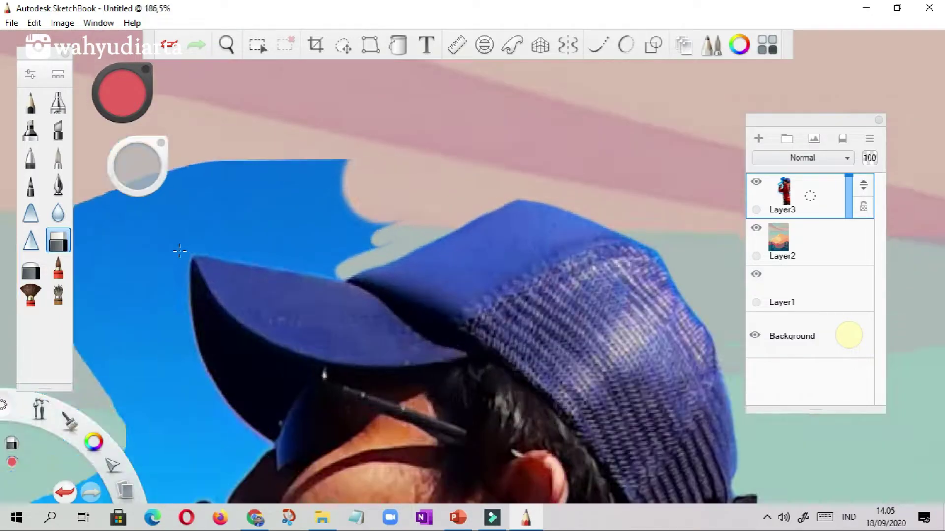
Step: Erase the sky along the upper and front edges of the cap's brim, redoing the front stroke
{"action": "scroll", "coordinate": [506, 285], "scroll_direction": "up", "scroll_amount": 3}
{"action": "mouse_move", "coordinate": [497, 292]}
{"action": "left_mouse_down"}
{"action": "mouse_move", "coordinate": [399, 284]}
{"action": "mouse_move", "coordinate": [226, 244]}
{"action": "mouse_move", "coordinate": [456, 285]}
{"action": "mouse_move", "coordinate": [533, 283]}
{"action": "mouse_move", "coordinate": [425, 254]}
{"action": "left_mouse_up"}
{"action": "scroll", "coordinate": [205, 226], "scroll_direction": "down", "scroll_amount": 2}
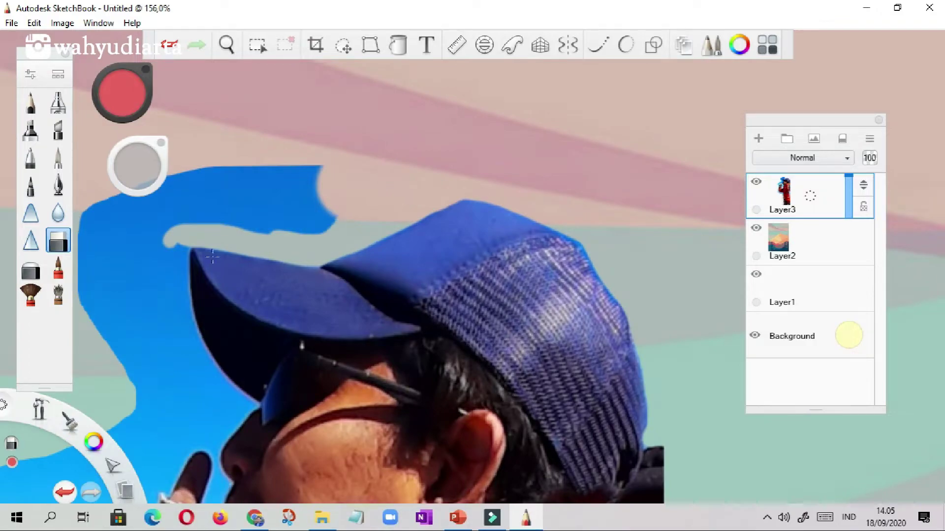
{"action": "scroll", "coordinate": [239, 358], "scroll_direction": "up", "scroll_amount": 3}
{"action": "mouse_move", "coordinate": [327, 376]}
{"action": "left_mouse_down"}
{"action": "mouse_move", "coordinate": [254, 307]}
{"action": "mouse_move", "coordinate": [190, 162]}
{"action": "left_mouse_up"}
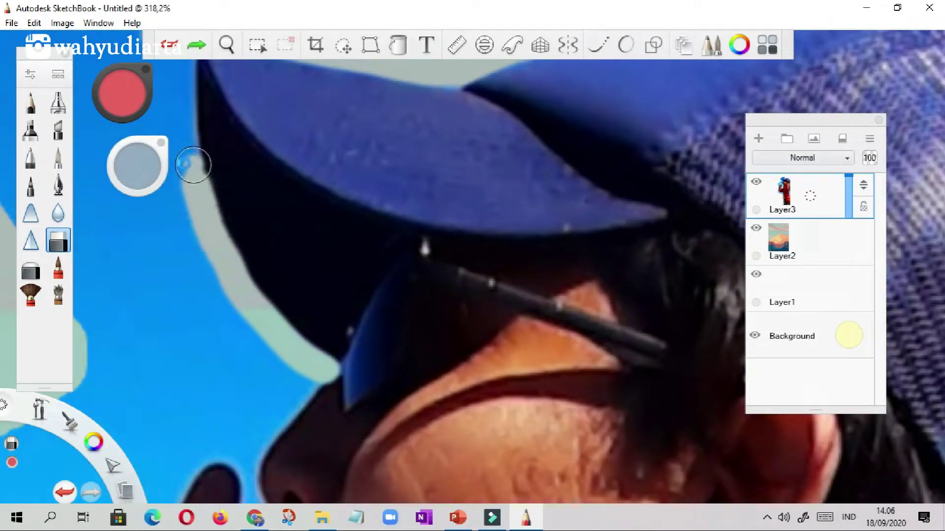
{"action": "key", "text": "ctrl+z"}
{"action": "mouse_move", "coordinate": [318, 365]}
{"action": "left_mouse_down"}
{"action": "mouse_move", "coordinate": [233, 305]}
{"action": "mouse_move", "coordinate": [193, 218]}
{"action": "mouse_move", "coordinate": [171, 55]}
{"action": "mouse_move", "coordinate": [165, 126]}
{"action": "left_mouse_up"}
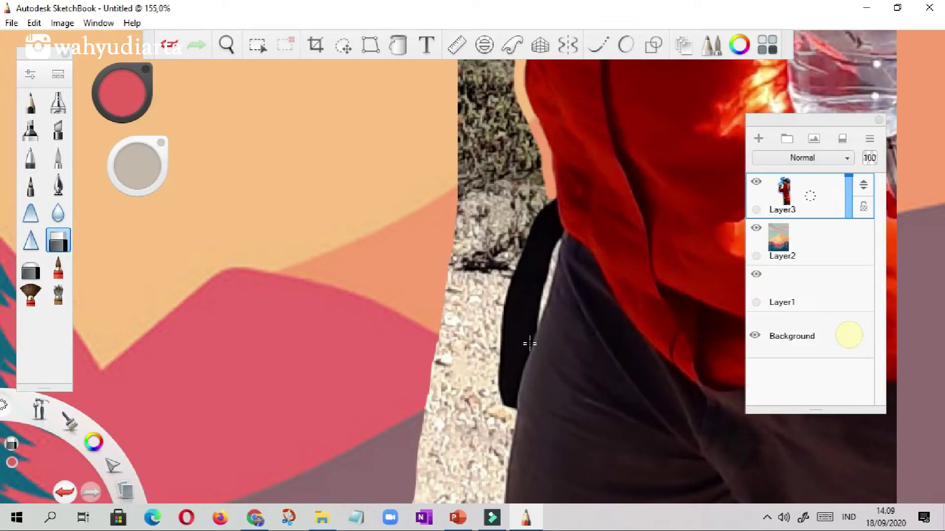
Step: Erase the narrow gravel gap between the black strap and the hiker's trousers
{"action": "scroll", "coordinate": [527, 240], "scroll_direction": "up", "scroll_amount": 5}
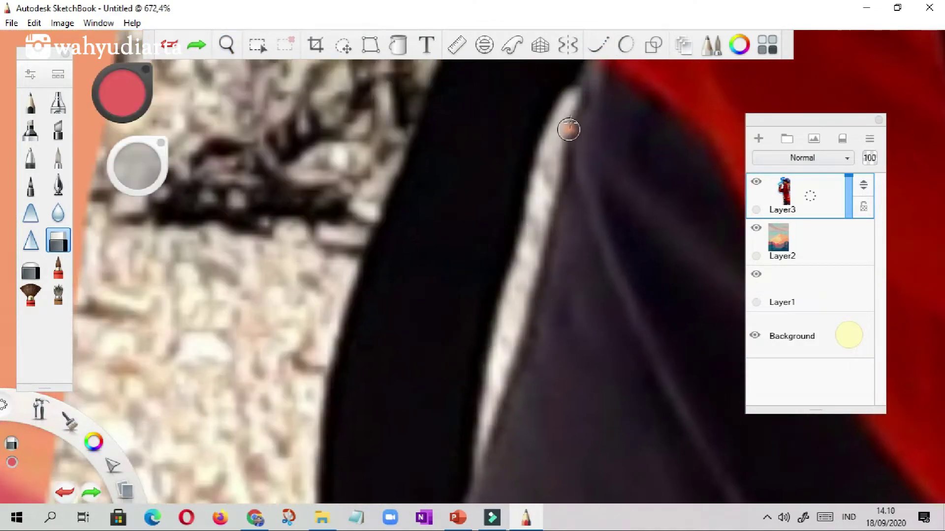
{"action": "mouse_move", "coordinate": [576, 93]}
{"action": "left_mouse_down"}
{"action": "mouse_move", "coordinate": [525, 256]}
{"action": "mouse_move", "coordinate": [487, 428]}
{"action": "mouse_move", "coordinate": [552, 163]}
{"action": "left_mouse_up"}
{"action": "scroll", "coordinate": [531, 270], "scroll_direction": "down", "scroll_amount": 3}
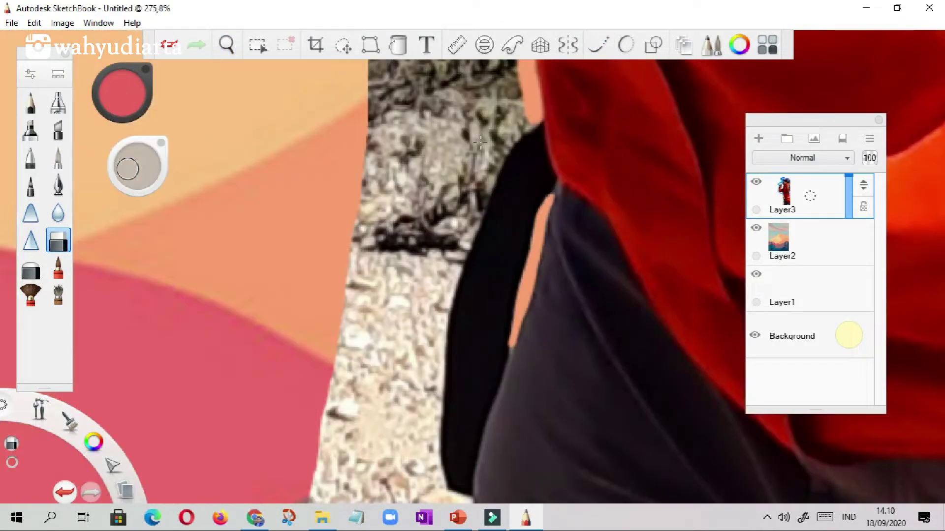
Step: Erase the background closely along the outer edge of the jacket hem, black strap and trousers
{"action": "mouse_move", "coordinate": [536, 69]}
{"action": "left_mouse_down"}
{"action": "mouse_move", "coordinate": [479, 197]}
{"action": "mouse_move", "coordinate": [434, 424]}
{"action": "left_mouse_up"}
{"action": "scroll", "coordinate": [438, 256], "scroll_direction": "down", "scroll_amount": 5}
{"action": "scroll", "coordinate": [445, 374], "scroll_direction": "up", "scroll_amount": 7}
{"action": "mouse_move", "coordinate": [485, 313]}
{"action": "left_mouse_down"}
{"action": "mouse_move", "coordinate": [452, 300]}
{"action": "mouse_move", "coordinate": [433, 222]}
{"action": "mouse_move", "coordinate": [468, 286]}
{"action": "mouse_move", "coordinate": [448, 427]}
{"action": "left_mouse_up"}
{"action": "scroll", "coordinate": [430, 140], "scroll_direction": "down", "scroll_amount": 4}
{"action": "scroll", "coordinate": [433, 264], "scroll_direction": "up", "scroll_amount": 3}
{"action": "scroll", "coordinate": [431, 377], "scroll_direction": "down", "scroll_amount": 6}
Step: Set the eraser size to 14.3 and erase the leftover bush and gravel beside the jacket and trousers
{"action": "key", "text": "bracketright"}
{"action": "key", "text": "bracketright"}
{"action": "key", "text": "bracketright"}
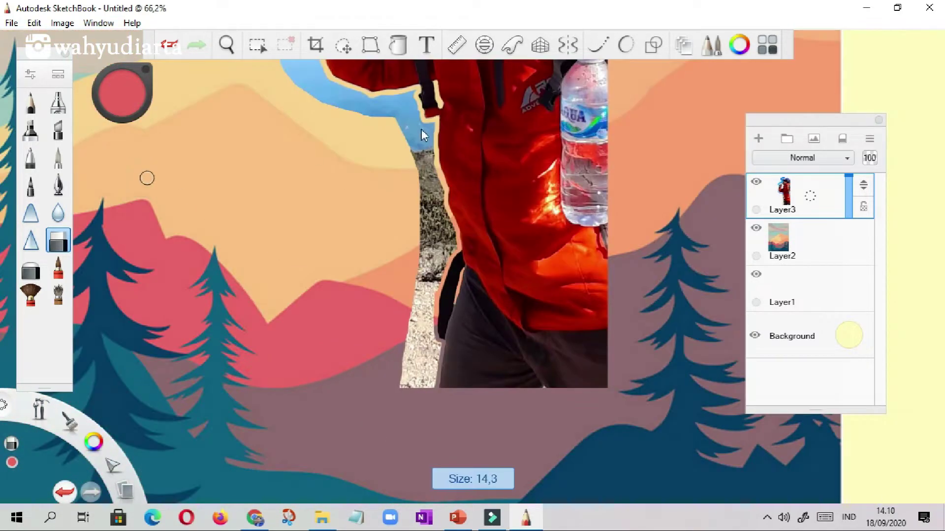
{"action": "mouse_move", "coordinate": [426, 124]}
{"action": "left_mouse_down"}
{"action": "mouse_move", "coordinate": [424, 158]}
{"action": "mouse_move", "coordinate": [442, 216]}
{"action": "left_mouse_up"}
{"action": "mouse_move", "coordinate": [443, 252]}
{"action": "left_mouse_down"}
{"action": "mouse_move", "coordinate": [424, 207]}
{"action": "mouse_move", "coordinate": [407, 392]}
{"action": "mouse_move", "coordinate": [427, 385]}
{"action": "mouse_move", "coordinate": [431, 273]}
{"action": "mouse_move", "coordinate": [426, 323]}
{"action": "mouse_move", "coordinate": [471, 227]}
{"action": "mouse_move", "coordinate": [468, 205]}
{"action": "left_mouse_up"}
Step: Adjust the eraser size and erase the remaining blue sky around the raised arm and the rest of the hiker's outline
{"action": "scroll", "coordinate": [426, 197], "scroll_direction": "up", "scroll_amount": 5}
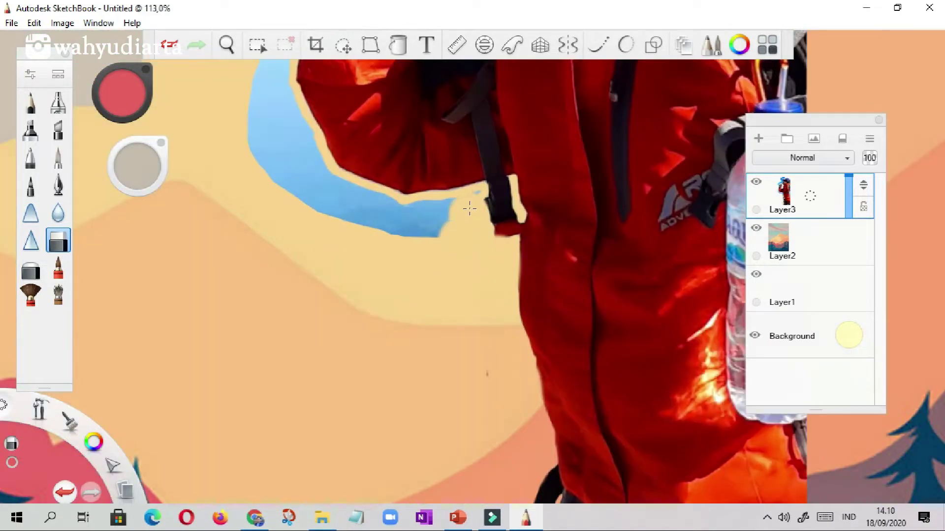
{"action": "scroll", "coordinate": [468, 205], "scroll_direction": "up", "scroll_amount": 3}
{"action": "left_click_drag", "start_coordinate": [137, 170], "coordinate": [135, 177]}
{"action": "left_click_drag", "start_coordinate": [334, 189], "coordinate": [319, 191]}
{"action": "scroll", "coordinate": [481, 187], "scroll_direction": "down", "scroll_amount": 4}
{"action": "left_click_drag", "start_coordinate": [489, 209], "coordinate": [468, 175]}
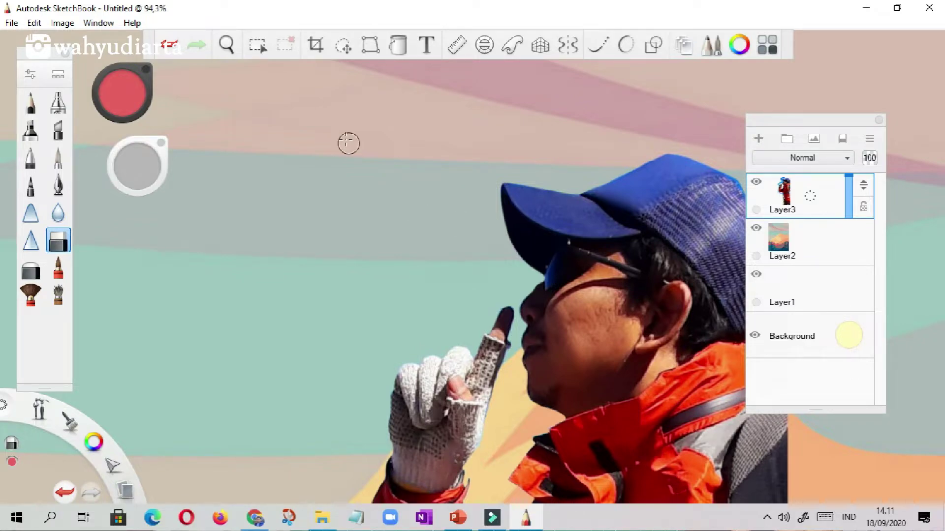
Step: Enlarge the hiker layer and move it flush with the page's lower-right corner
{"action": "scroll", "coordinate": [348, 143], "scroll_direction": "down", "scroll_amount": 5}
{"action": "scroll", "coordinate": [436, 162], "scroll_direction": "down", "scroll_amount": 3}
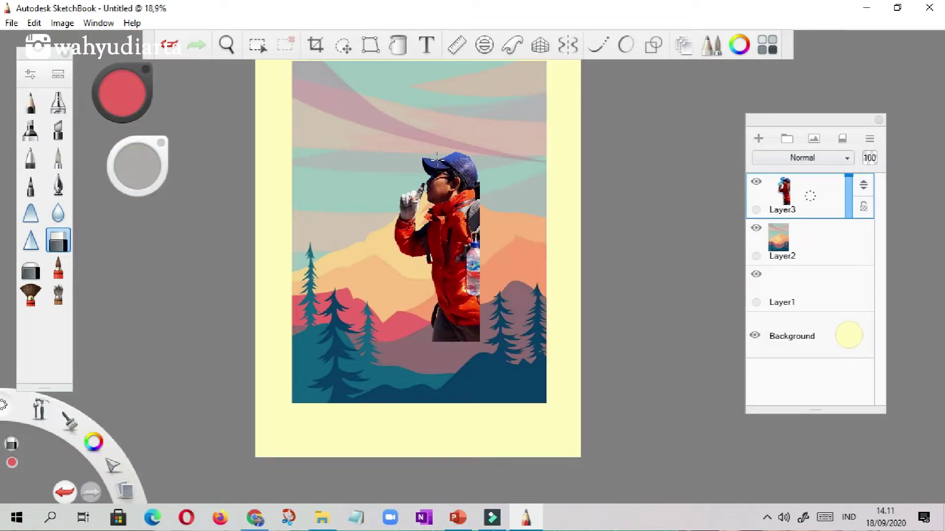
{"action": "left_click", "coordinate": [343, 45]}
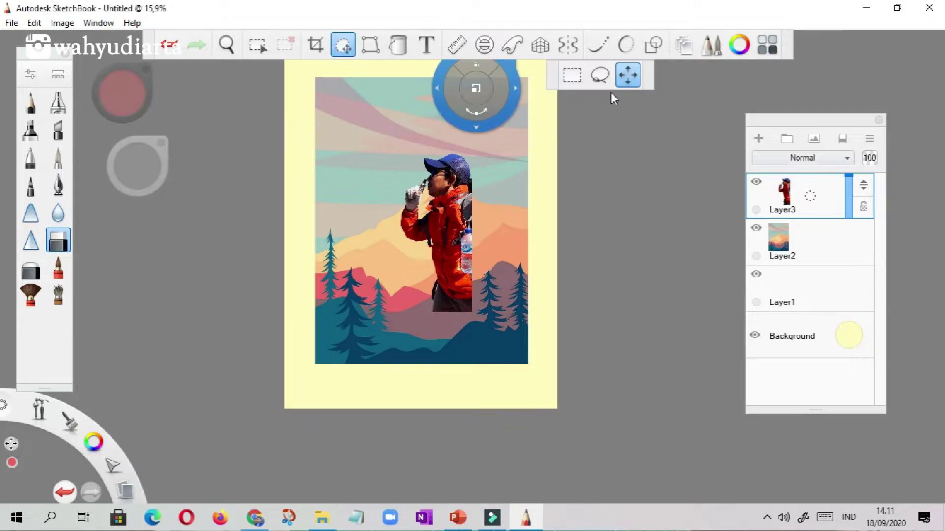
{"action": "left_click_drag", "start_coordinate": [529, 204], "coordinate": [634, 246]}
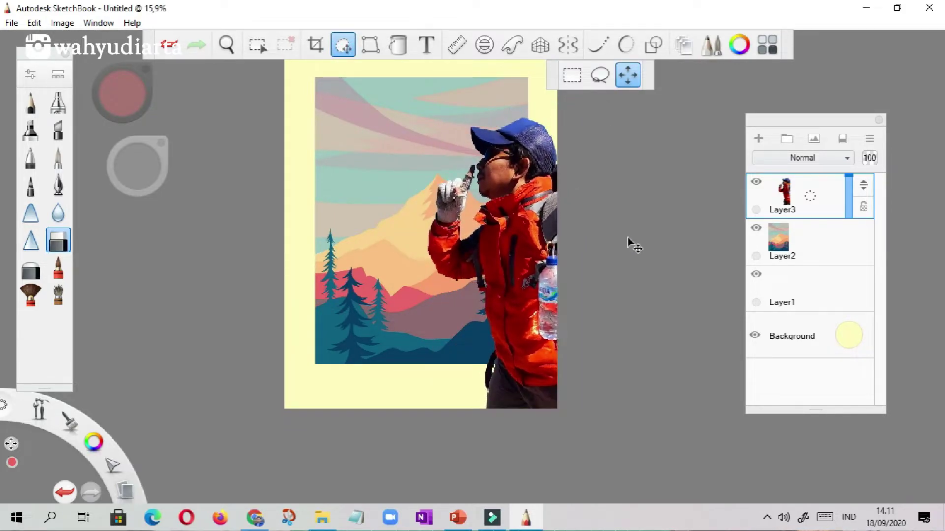
{"action": "scroll", "coordinate": [536, 189], "scroll_direction": "down", "scroll_amount": 2}
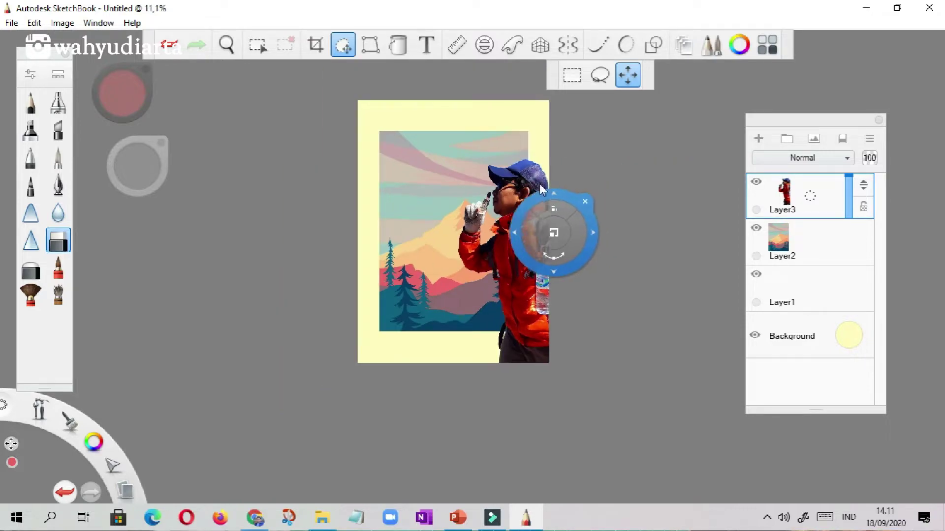
{"action": "key", "text": "Return"}
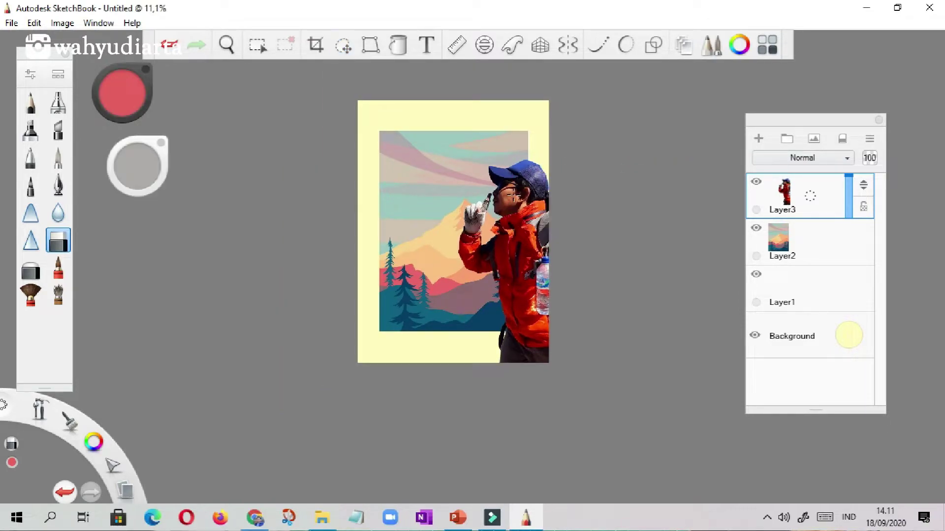
Step: Import the image 37553429-background-with-colorful-butterflies-vector- as a new layer and accept its placement
{"action": "scroll", "coordinate": [515, 159], "scroll_direction": "up", "scroll_amount": 3}
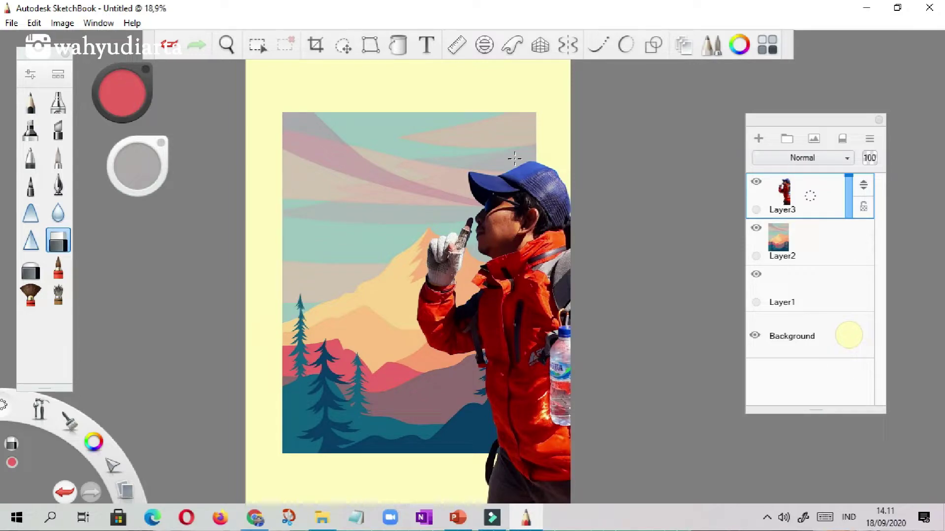
{"action": "scroll", "coordinate": [555, 217], "scroll_direction": "down", "scroll_amount": 1}
{"action": "scroll", "coordinate": [522, 218], "scroll_direction": "up", "scroll_amount": 1}
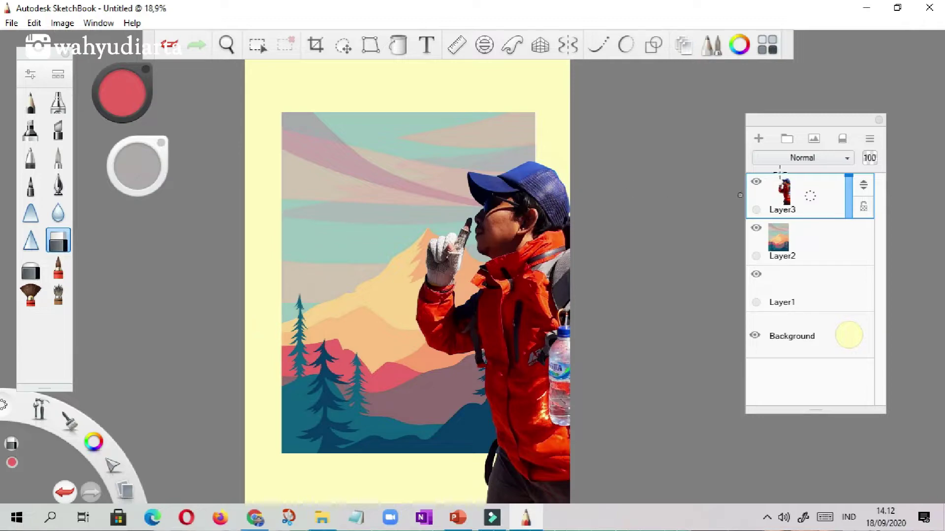
{"action": "left_click", "coordinate": [815, 142]}
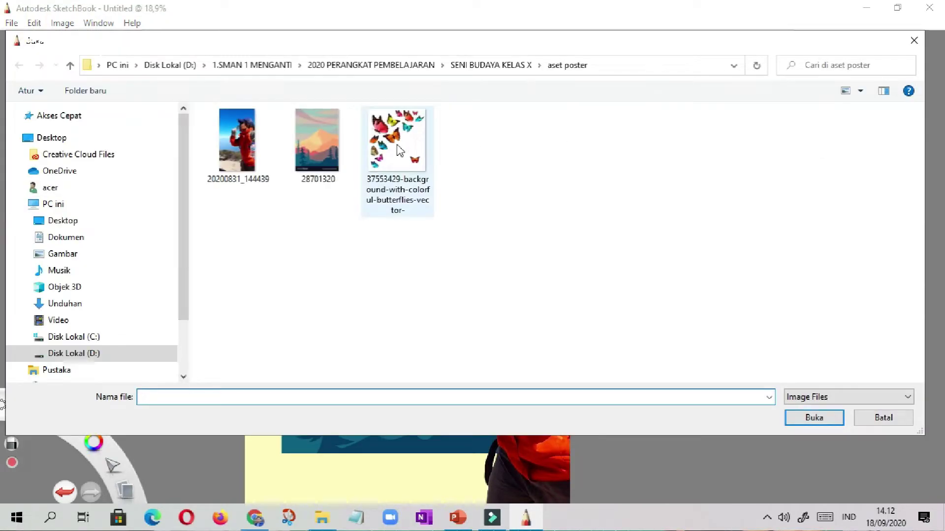
{"action": "left_click", "coordinate": [396, 145]}
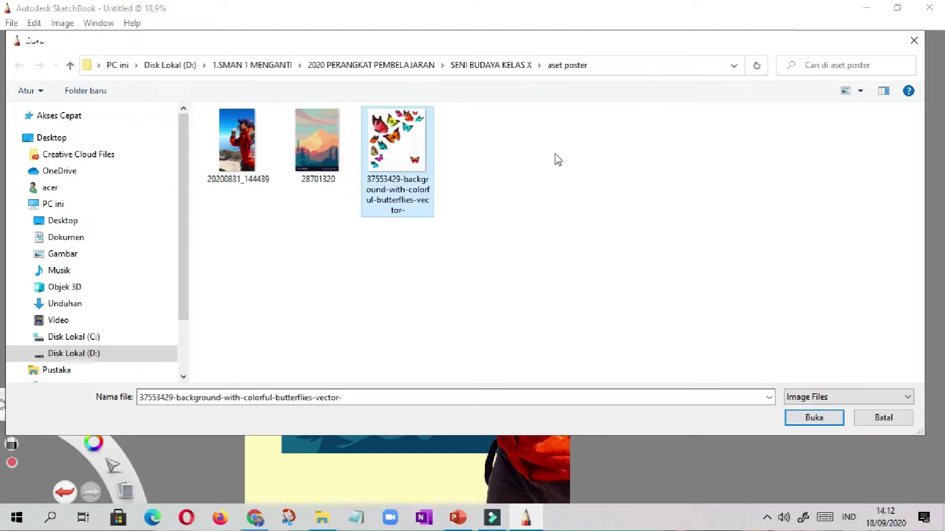
{"action": "left_click", "coordinate": [837, 418]}
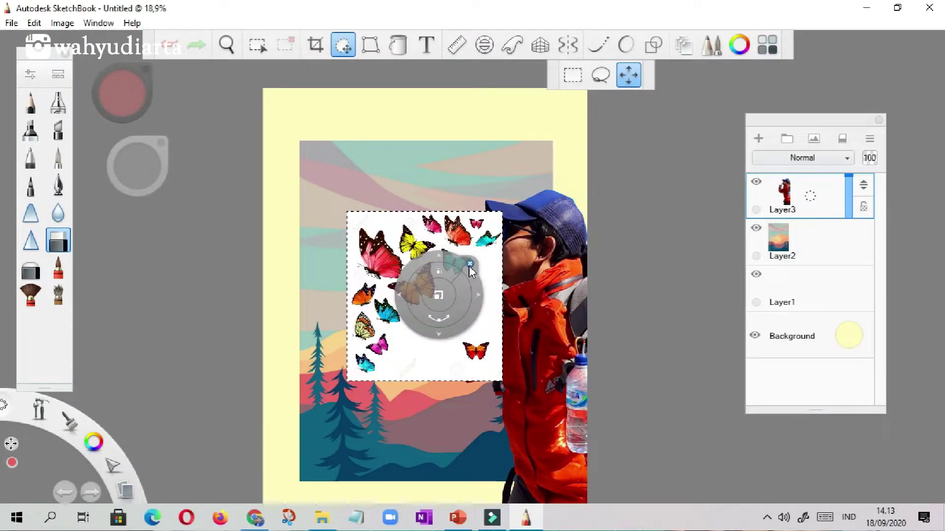
{"action": "left_click", "coordinate": [472, 270]}
Step: Lasso the large orange butterfly, remove all the other butterflies from the imported layer, and clear the selection
{"action": "scroll", "coordinate": [465, 249], "scroll_direction": "up", "scroll_amount": 4}
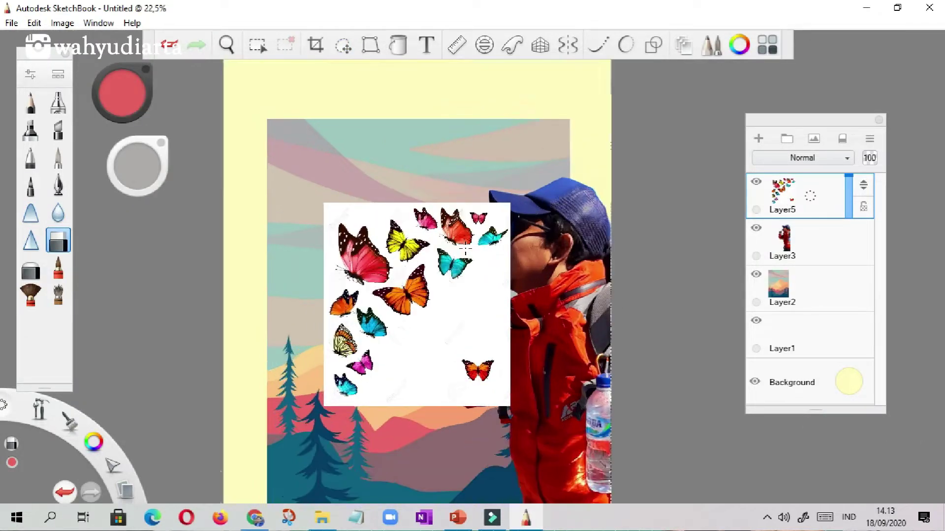
{"action": "scroll", "coordinate": [465, 249], "scroll_direction": "up", "scroll_amount": 4}
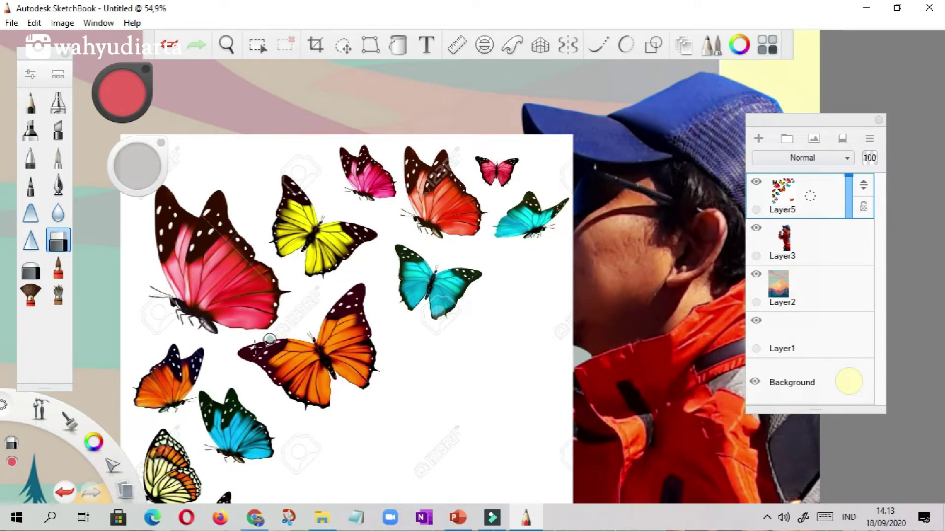
{"action": "scroll", "coordinate": [270, 339], "scroll_direction": "up", "scroll_amount": 3}
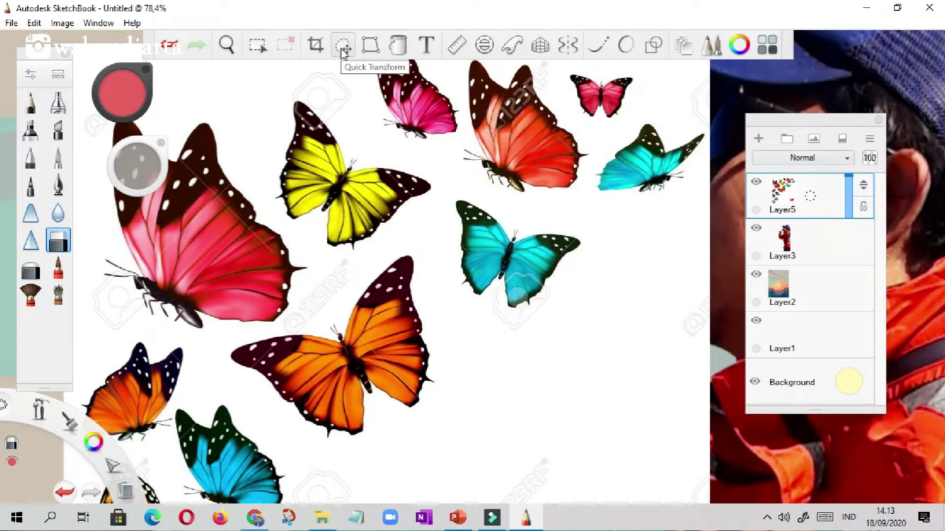
{"action": "left_click", "coordinate": [257, 45]}
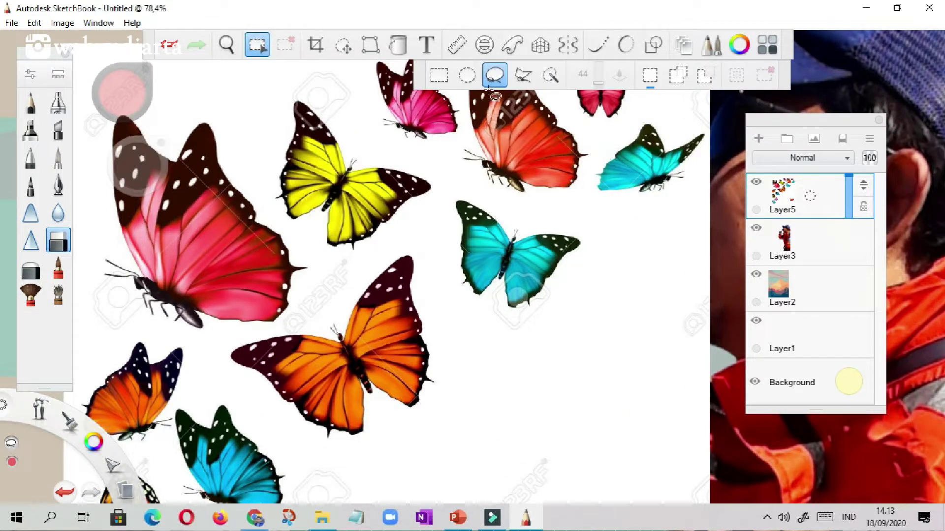
{"action": "left_click_drag", "start_coordinate": [366, 260], "coordinate": [321, 319]}
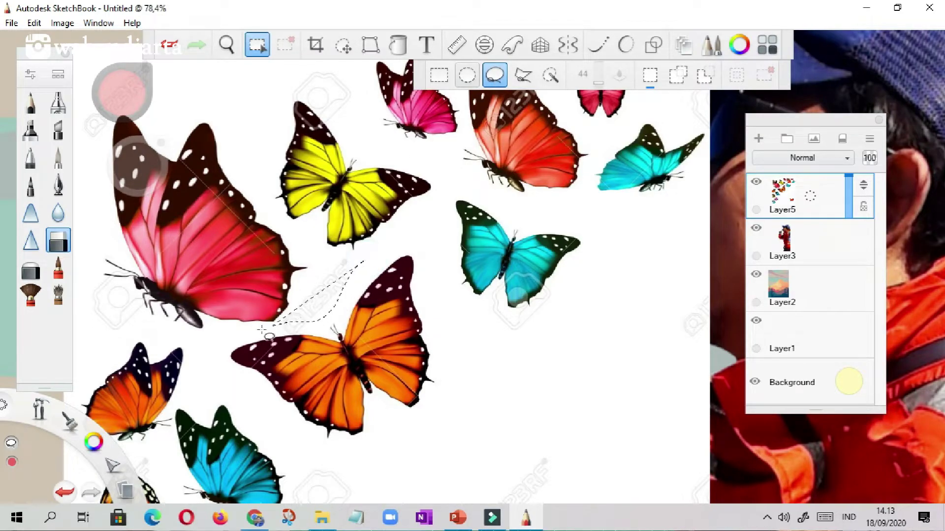
{"action": "mouse_move", "coordinate": [264, 330]}
{"action": "left_mouse_down"}
{"action": "mouse_move", "coordinate": [231, 340]}
{"action": "mouse_move", "coordinate": [224, 361]}
{"action": "left_mouse_up"}
{"action": "left_click_drag", "start_coordinate": [309, 448], "coordinate": [370, 439]}
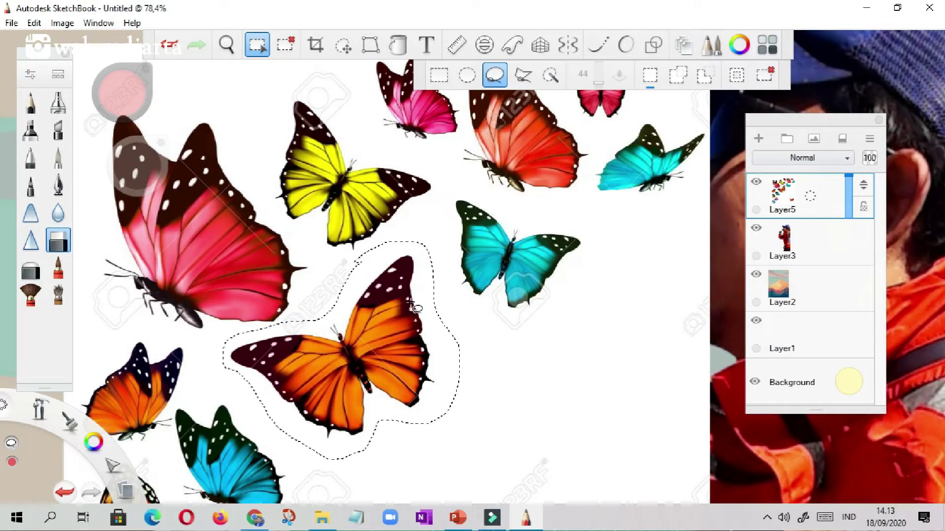
{"action": "scroll", "coordinate": [417, 309], "scroll_direction": "down", "scroll_amount": 2}
{"action": "key", "text": "Delete"}
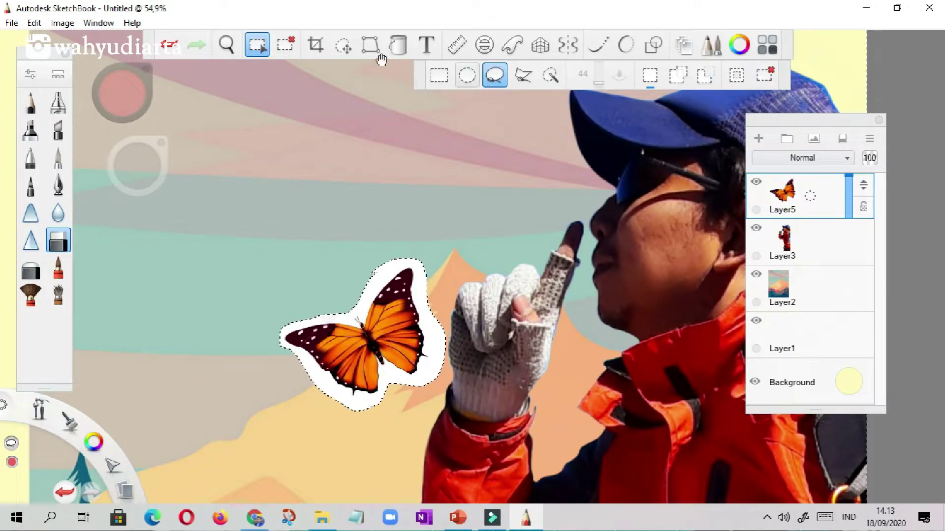
{"action": "left_click", "coordinate": [763, 75]}
Step: Rotate and enlarge the orange butterfly and place it over the landscape's upper-left corner
{"action": "scroll", "coordinate": [470, 94], "scroll_direction": "down", "scroll_amount": 4}
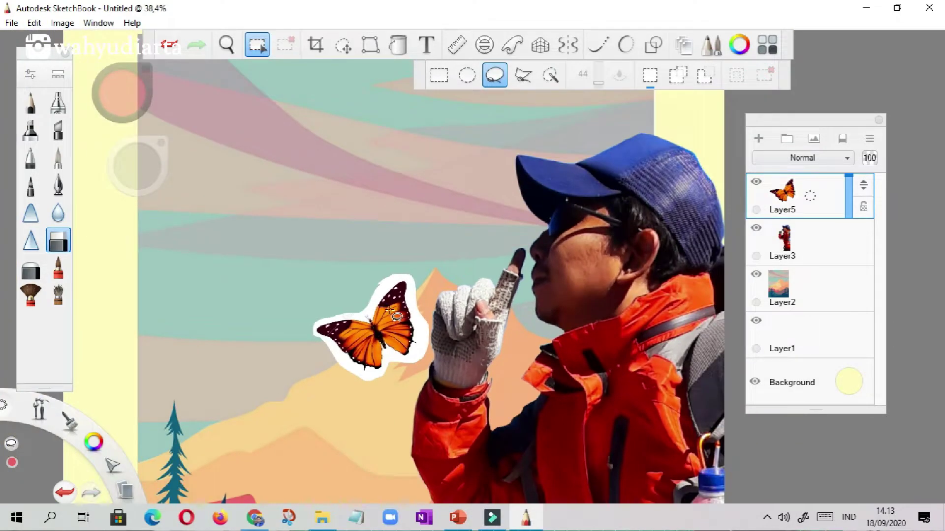
{"action": "left_click", "coordinate": [351, 49]}
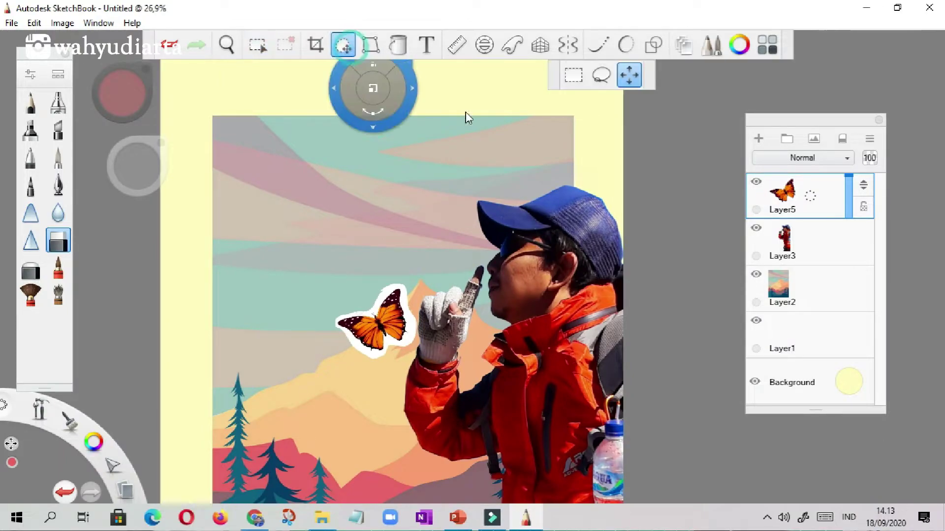
{"action": "left_click_drag", "start_coordinate": [433, 304], "coordinate": [308, 187]}
{"action": "left_click_drag", "start_coordinate": [310, 149], "coordinate": [319, 147]}
{"action": "scroll", "coordinate": [386, 199], "scroll_direction": "down", "scroll_amount": 3}
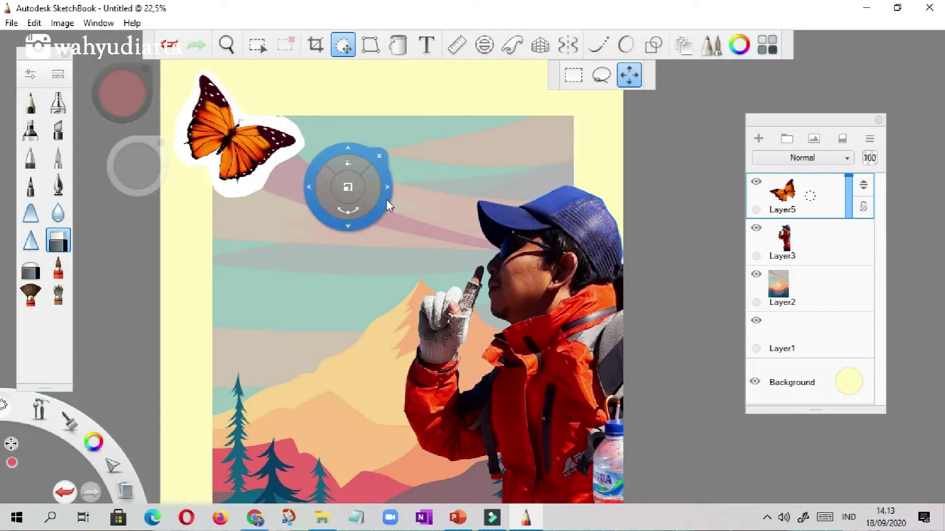
{"action": "left_click", "coordinate": [382, 156]}
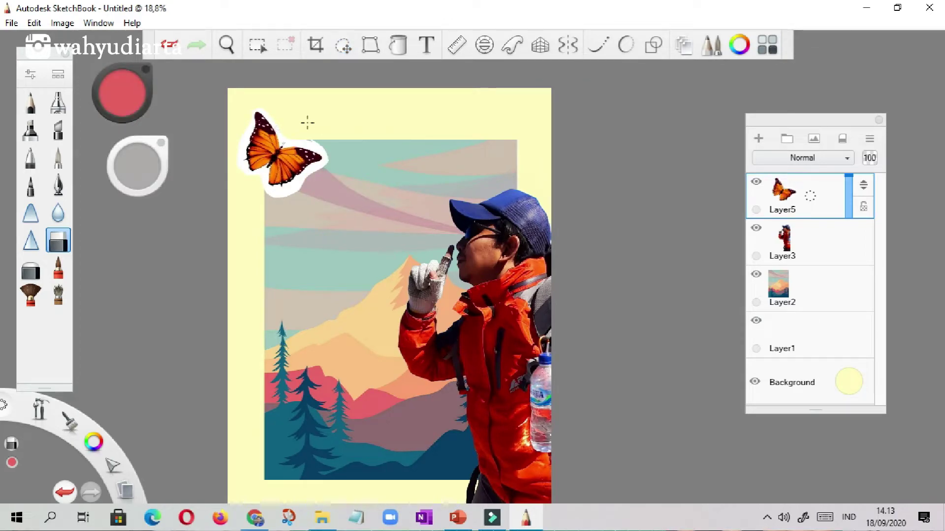
Step: Erase the white margin between the orange butterfly's antennae and the upper edge of its right wing
{"action": "scroll", "coordinate": [285, 125], "scroll_direction": "up", "scroll_amount": 8}
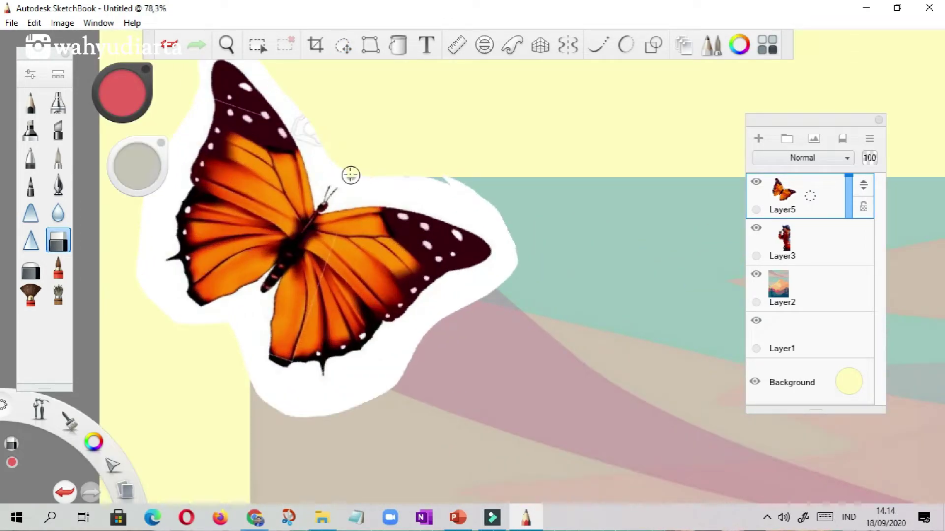
{"action": "scroll", "coordinate": [351, 176], "scroll_direction": "up", "scroll_amount": 3}
{"action": "mouse_move", "coordinate": [374, 189]}
{"action": "left_mouse_down"}
{"action": "mouse_move", "coordinate": [472, 180]}
{"action": "mouse_move", "coordinate": [424, 182]}
{"action": "mouse_move", "coordinate": [523, 211]}
{"action": "mouse_move", "coordinate": [357, 211]}
{"action": "mouse_move", "coordinate": [580, 249]}
{"action": "left_mouse_up"}
{"action": "scroll", "coordinate": [355, 217], "scroll_direction": "up", "scroll_amount": 6}
{"action": "left_click_drag", "start_coordinate": [411, 142], "coordinate": [353, 188]}
Step: Set the eraser size to 9.3 and erase the white around and between the butterfly's antennae
{"action": "left_click_drag", "start_coordinate": [141, 165], "coordinate": [147, 177]}
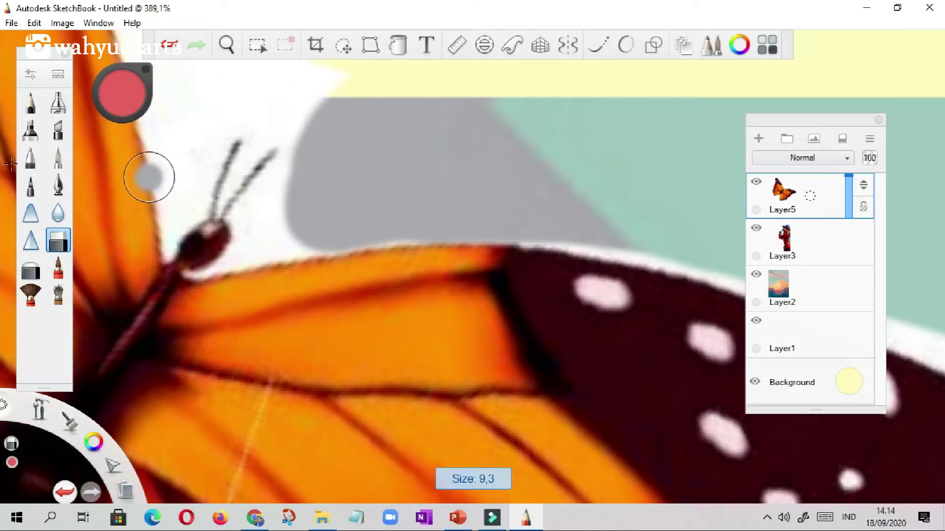
{"action": "mouse_move", "coordinate": [291, 170]}
{"action": "left_mouse_down"}
{"action": "mouse_move", "coordinate": [252, 195]}
{"action": "mouse_move", "coordinate": [245, 240]}
{"action": "mouse_move", "coordinate": [185, 274]}
{"action": "mouse_move", "coordinate": [248, 230]}
{"action": "mouse_move", "coordinate": [309, 247]}
{"action": "mouse_move", "coordinate": [288, 187]}
{"action": "left_mouse_up"}
{"action": "mouse_move", "coordinate": [298, 241]}
{"action": "left_mouse_down"}
{"action": "mouse_move", "coordinate": [247, 156]}
{"action": "mouse_move", "coordinate": [221, 200]}
{"action": "mouse_move", "coordinate": [263, 161]}
{"action": "left_mouse_up"}
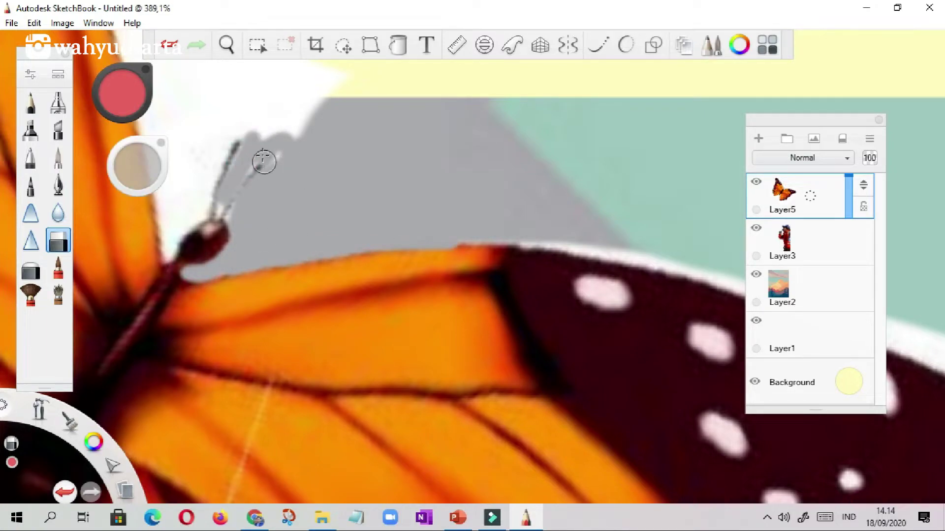
{"action": "mouse_move", "coordinate": [225, 133]}
{"action": "left_mouse_down"}
{"action": "mouse_move", "coordinate": [199, 216]}
{"action": "mouse_move", "coordinate": [182, 256]}
{"action": "left_mouse_up"}
Step: Erase the white border along the upper edge and tip of the butterfly's right wing
{"action": "scroll", "coordinate": [257, 303], "scroll_direction": "down", "scroll_amount": 4}
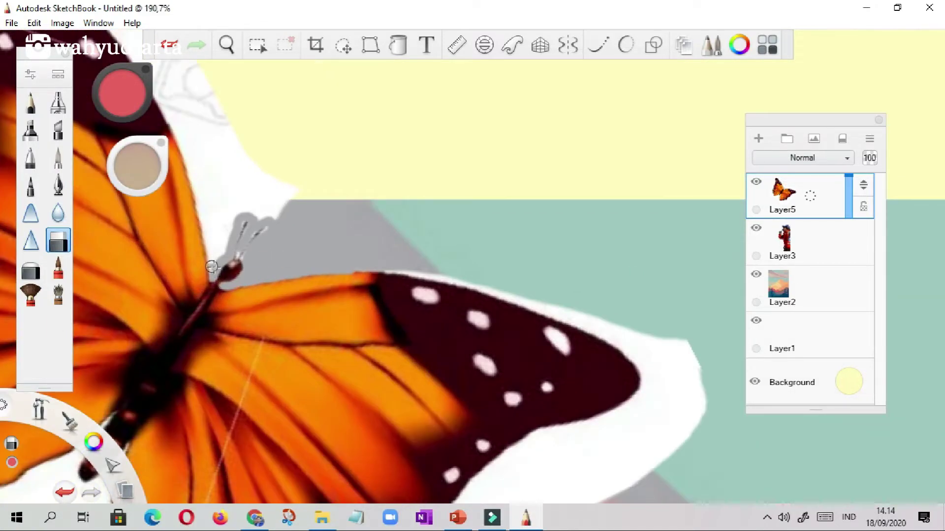
{"action": "mouse_move", "coordinate": [373, 257]}
{"action": "left_mouse_down"}
{"action": "mouse_move", "coordinate": [540, 296]}
{"action": "mouse_move", "coordinate": [690, 393]}
{"action": "mouse_move", "coordinate": [701, 414]}
{"action": "left_mouse_up"}
{"action": "scroll", "coordinate": [408, 240], "scroll_direction": "up", "scroll_amount": 2}
{"action": "mouse_move", "coordinate": [308, 217]}
{"action": "left_mouse_down"}
{"action": "mouse_move", "coordinate": [460, 253]}
{"action": "mouse_move", "coordinate": [692, 363]}
{"action": "mouse_move", "coordinate": [708, 418]}
{"action": "left_mouse_up"}
Step: Erase the white border around the butterfly's lower wings and the tail end of its body
{"action": "scroll", "coordinate": [447, 129], "scroll_direction": "down", "scroll_amount": 4}
{"action": "scroll", "coordinate": [660, 348], "scroll_direction": "up", "scroll_amount": 5}
{"action": "mouse_move", "coordinate": [586, 169]}
{"action": "left_mouse_down"}
{"action": "mouse_move", "coordinate": [553, 299]}
{"action": "mouse_move", "coordinate": [333, 415]}
{"action": "mouse_move", "coordinate": [585, 310]}
{"action": "left_mouse_up"}
{"action": "scroll", "coordinate": [464, 310], "scroll_direction": "down", "scroll_amount": 2}
{"action": "scroll", "coordinate": [230, 274], "scroll_direction": "up", "scroll_amount": 1}
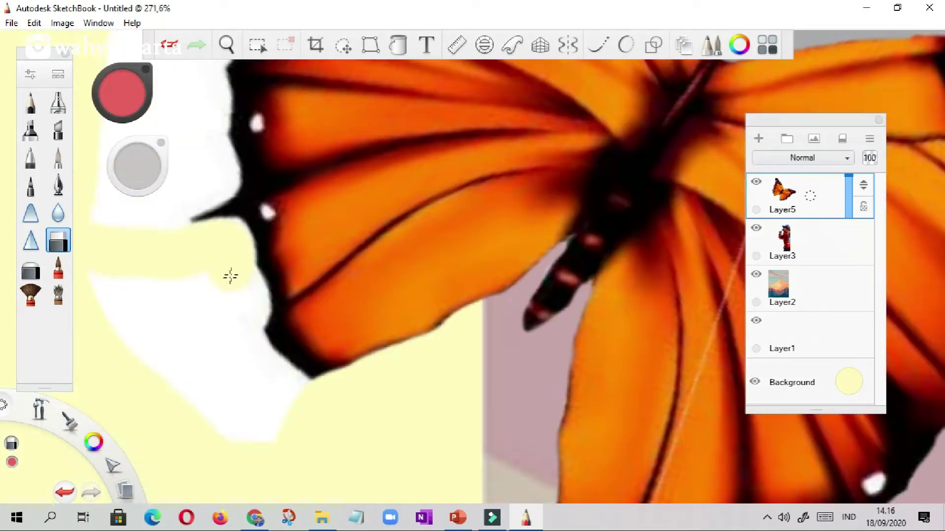
Step: Erase the white border along the outer edge of the butterfly's left wing, up towards its tip
{"action": "mouse_move", "coordinate": [230, 274]}
{"action": "left_mouse_down"}
{"action": "mouse_move", "coordinate": [295, 403]}
{"action": "mouse_move", "coordinate": [100, 274]}
{"action": "mouse_move", "coordinate": [207, 357]}
{"action": "mouse_move", "coordinate": [244, 345]}
{"action": "mouse_move", "coordinate": [280, 306]}
{"action": "mouse_move", "coordinate": [269, 240]}
{"action": "mouse_move", "coordinate": [300, 181]}
{"action": "mouse_move", "coordinate": [299, 145]}
{"action": "mouse_move", "coordinate": [205, 347]}
{"action": "mouse_move", "coordinate": [251, 181]}
{"action": "left_mouse_up"}
{"action": "scroll", "coordinate": [244, 379], "scroll_direction": "down", "scroll_amount": 2}
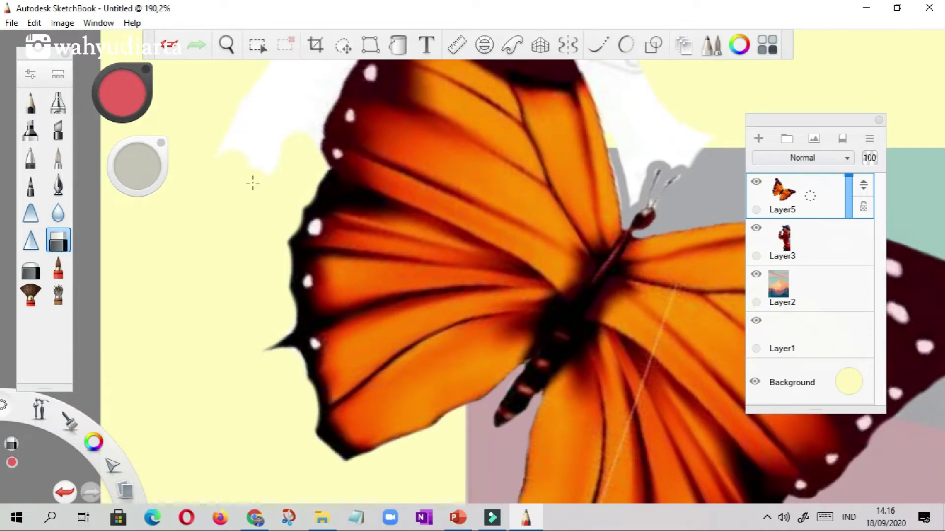
{"action": "scroll", "coordinate": [349, 116], "scroll_direction": "up", "scroll_amount": 2}
{"action": "mouse_move", "coordinate": [349, 116]}
{"action": "left_mouse_down"}
{"action": "mouse_move", "coordinate": [320, 212]}
{"action": "mouse_move", "coordinate": [304, 188]}
{"action": "mouse_move", "coordinate": [329, 138]}
{"action": "mouse_move", "coordinate": [343, 245]}
{"action": "left_mouse_up"}
{"action": "scroll", "coordinate": [343, 246], "scroll_direction": "up", "scroll_amount": 3}
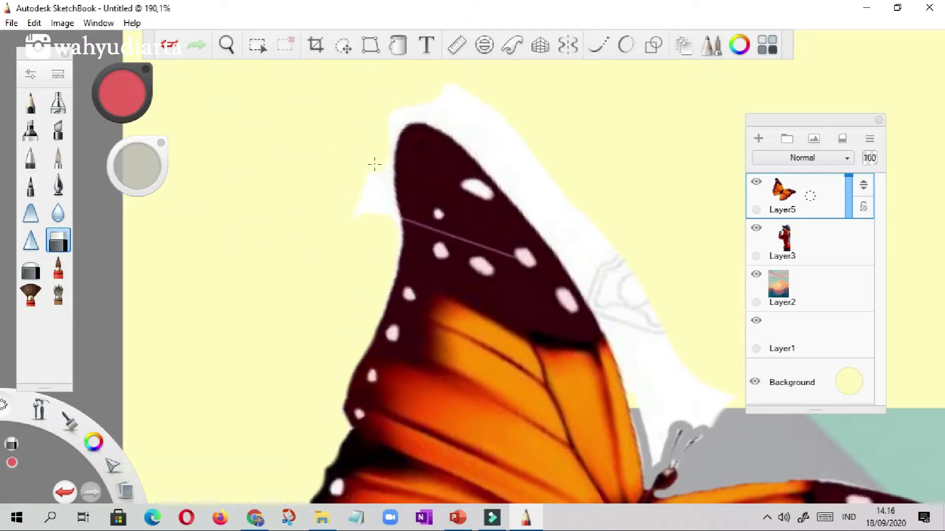
Step: Erase the white border around the left wing's tip and down its inner edge to the antennae
{"action": "left_click_drag", "start_coordinate": [386, 90], "coordinate": [512, 177]}
{"action": "scroll", "coordinate": [442, 104], "scroll_direction": "down", "scroll_amount": 3}
{"action": "scroll", "coordinate": [449, 126], "scroll_direction": "up", "scroll_amount": 5}
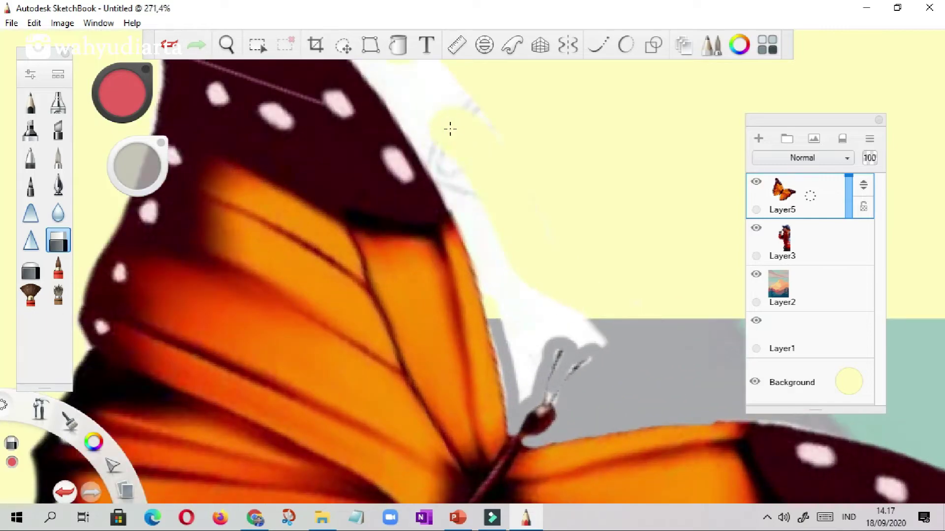
{"action": "scroll", "coordinate": [515, 335], "scroll_direction": "up", "scroll_amount": 3}
{"action": "mouse_move", "coordinate": [610, 256]}
{"action": "left_mouse_down"}
{"action": "mouse_move", "coordinate": [558, 269]}
{"action": "mouse_move", "coordinate": [478, 343]}
{"action": "left_mouse_up"}
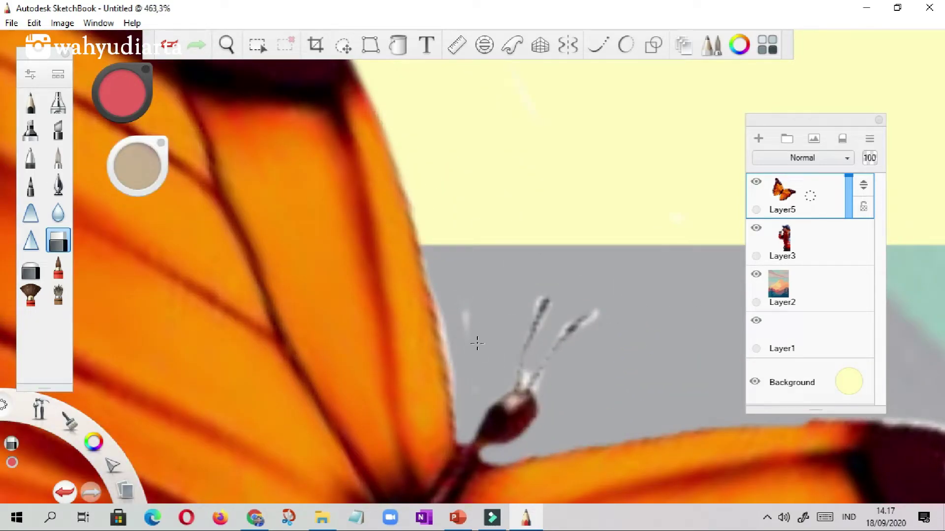
{"action": "scroll", "coordinate": [473, 281], "scroll_direction": "down", "scroll_amount": 3}
{"action": "left_click_drag", "start_coordinate": [533, 280], "coordinate": [456, 254]}
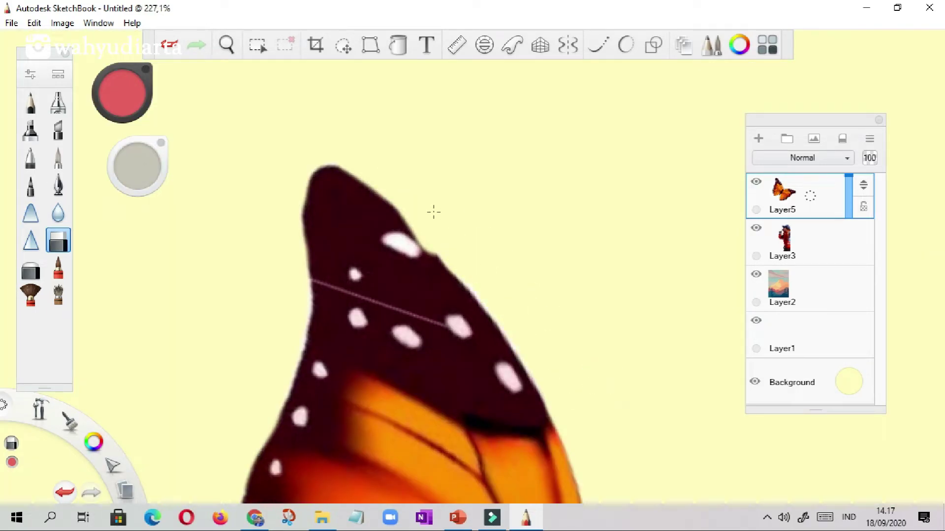
Step: Duplicate the butterfly layer, scale the copy to about 57% and place it beside the hiker's jacket
{"action": "scroll", "coordinate": [434, 212], "scroll_direction": "down", "scroll_amount": 6}
{"action": "key", "text": "ctrl+d"}
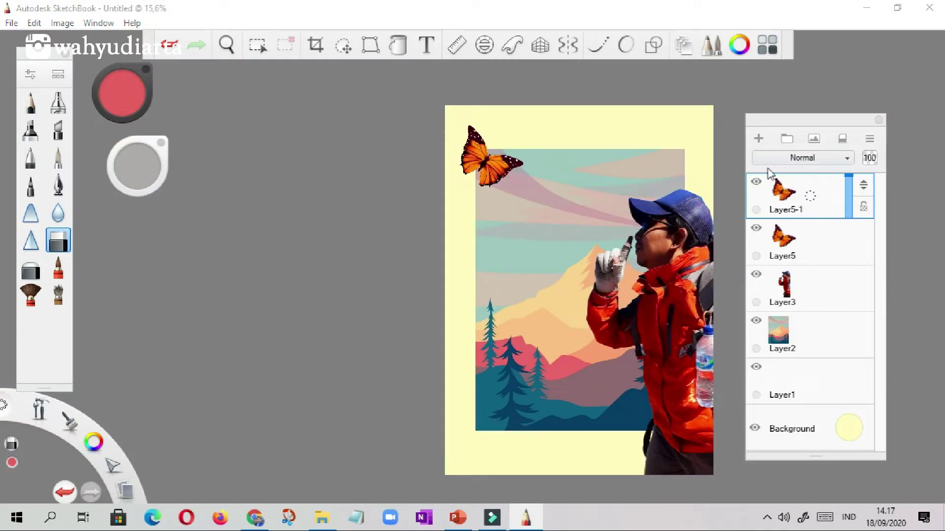
{"action": "left_click", "coordinate": [343, 45]}
{"action": "left_click_drag", "start_coordinate": [492, 157], "coordinate": [491, 414]}
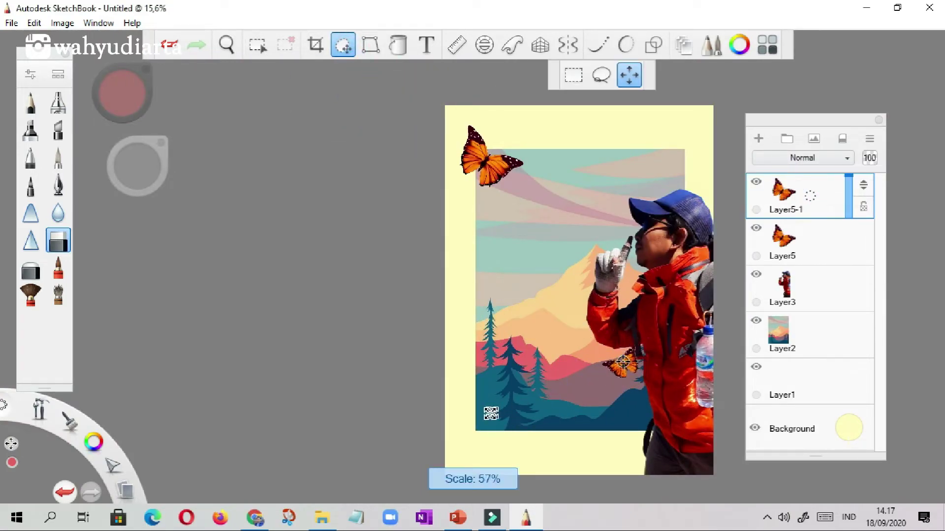
{"action": "left_click_drag", "start_coordinate": [593, 453], "coordinate": [573, 390]}
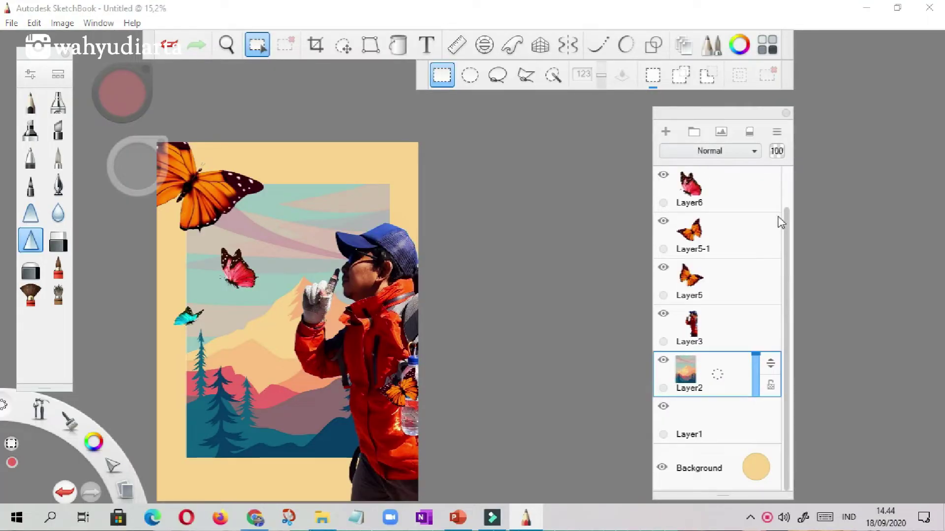
Step: Add a new empty layer above the turquoise butterfly's layer, at the top of the stack
{"action": "left_click_drag", "start_coordinate": [787, 226], "coordinate": [785, 190]}
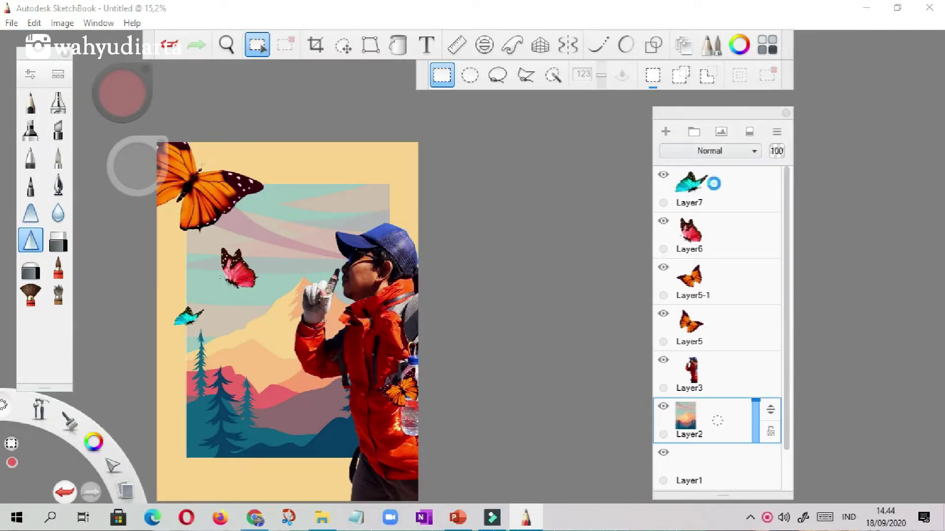
{"action": "left_click", "coordinate": [713, 187]}
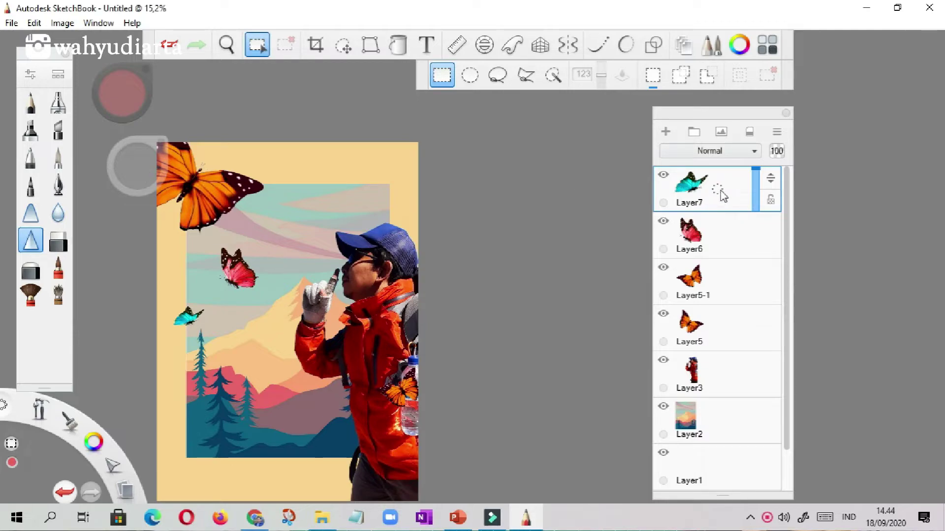
{"action": "left_click", "coordinate": [720, 192]}
{"action": "left_click_drag", "start_coordinate": [722, 195], "coordinate": [721, 159]}
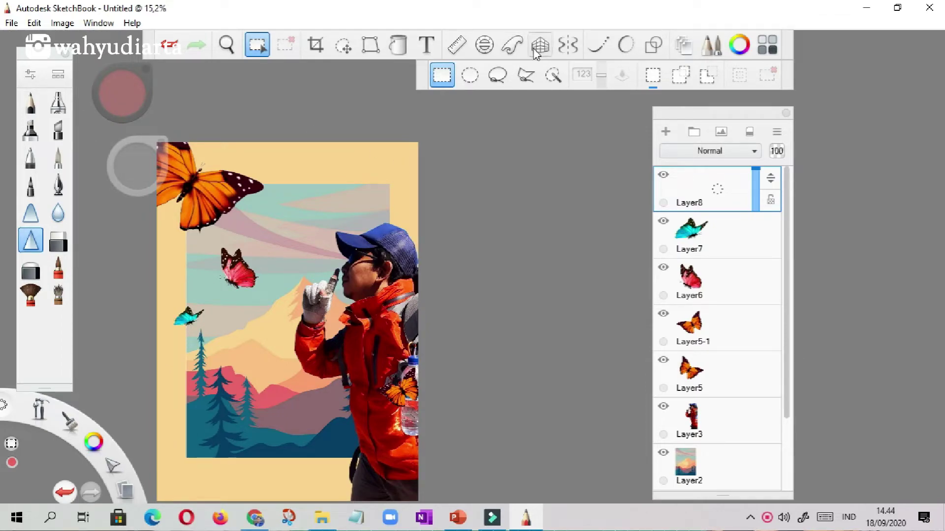
Step: Start a new text layer reading "PUNCAK" and select the word for formatting
{"action": "left_click", "coordinate": [426, 45]}
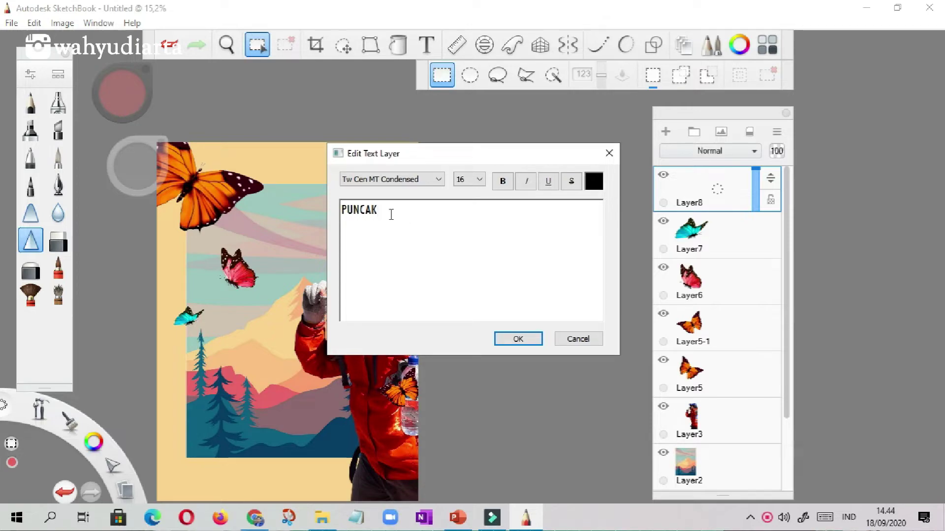
{"action": "double_click", "coordinate": [408, 210]}
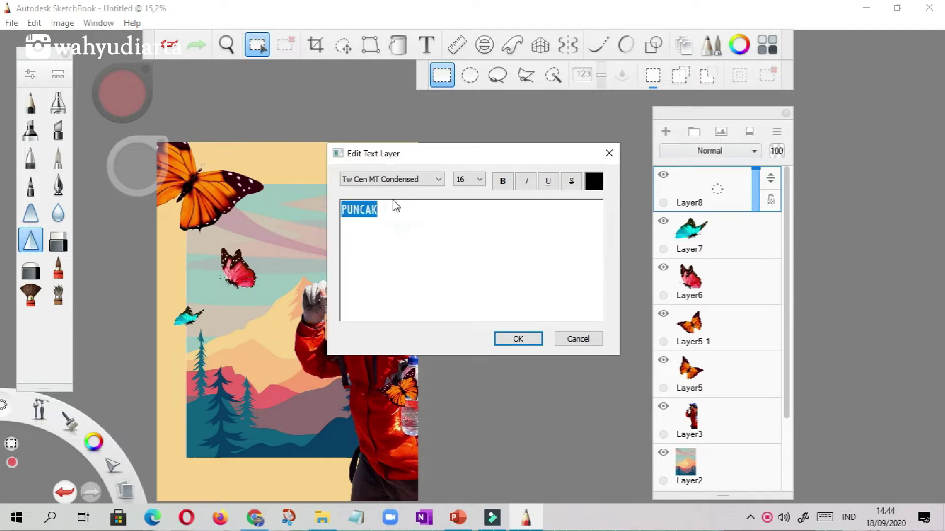
Step: Try Viner Hand ITC, Vladimir Script, Eras Bold ITC, Felix Titling, Forte and Franklin Gothic Book as fonts for the PUNCAK text
{"action": "left_click", "coordinate": [394, 179]}
{"action": "left_click", "coordinate": [399, 238]}
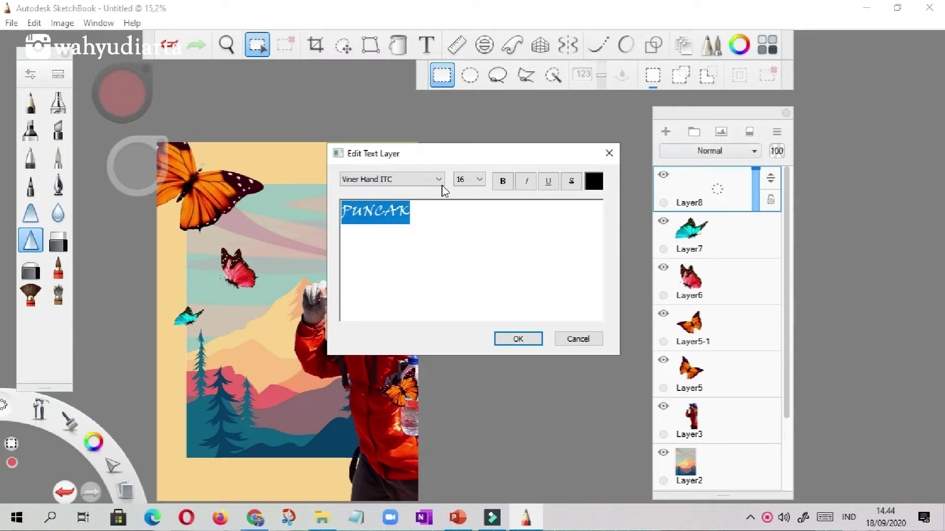
{"action": "left_click", "coordinate": [438, 180]}
{"action": "left_click", "coordinate": [408, 210]}
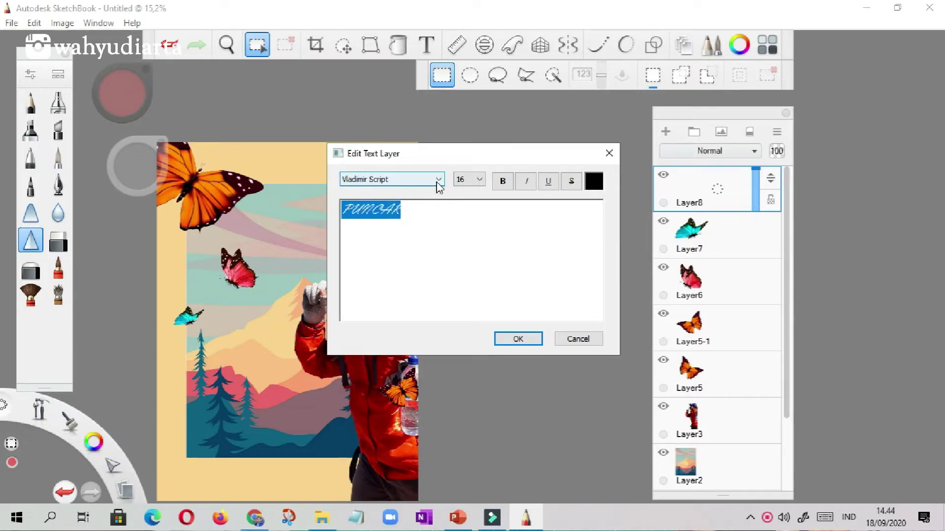
{"action": "left_click", "coordinate": [438, 180]}
{"action": "left_click_drag", "start_coordinate": [441, 416], "coordinate": [439, 275]}
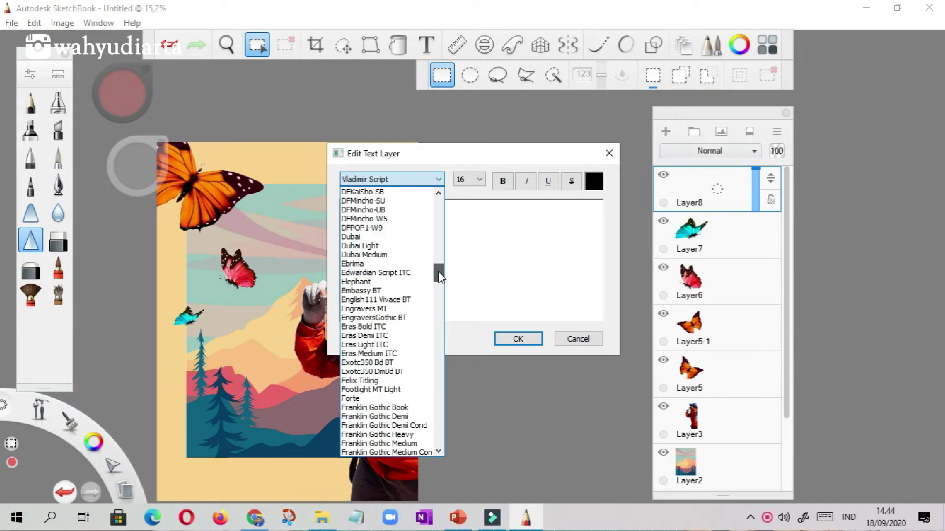
{"action": "left_click", "coordinate": [386, 327]}
{"action": "left_click", "coordinate": [438, 180]}
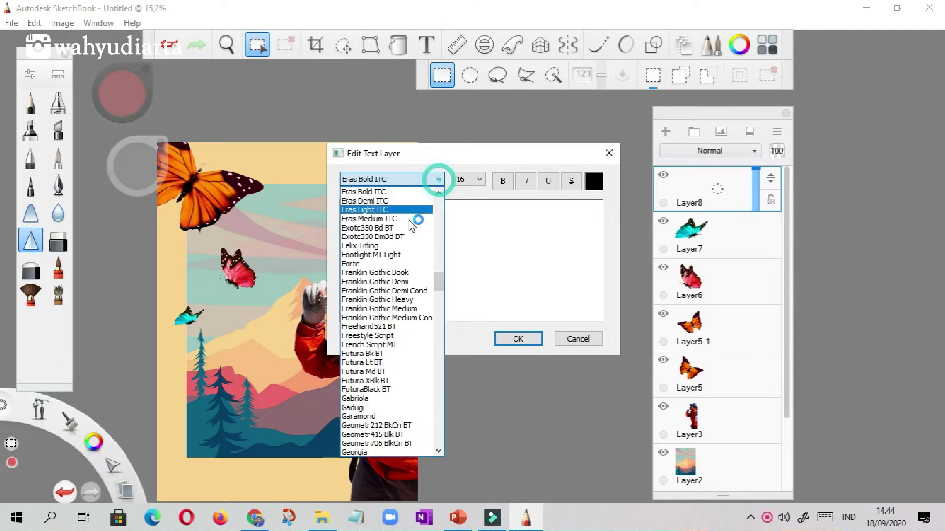
{"action": "left_click", "coordinate": [414, 240]}
{"action": "left_click", "coordinate": [438, 180]}
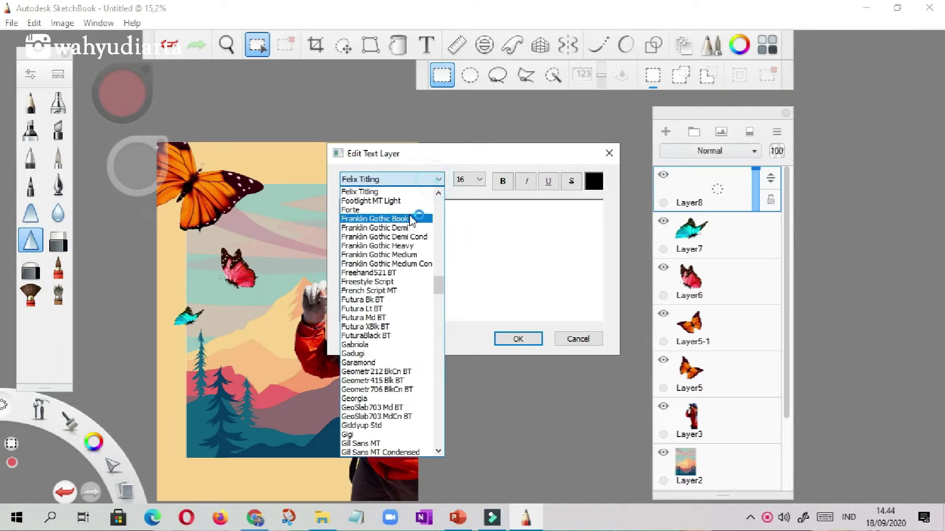
{"action": "left_click", "coordinate": [417, 205]}
{"action": "left_click", "coordinate": [438, 180]}
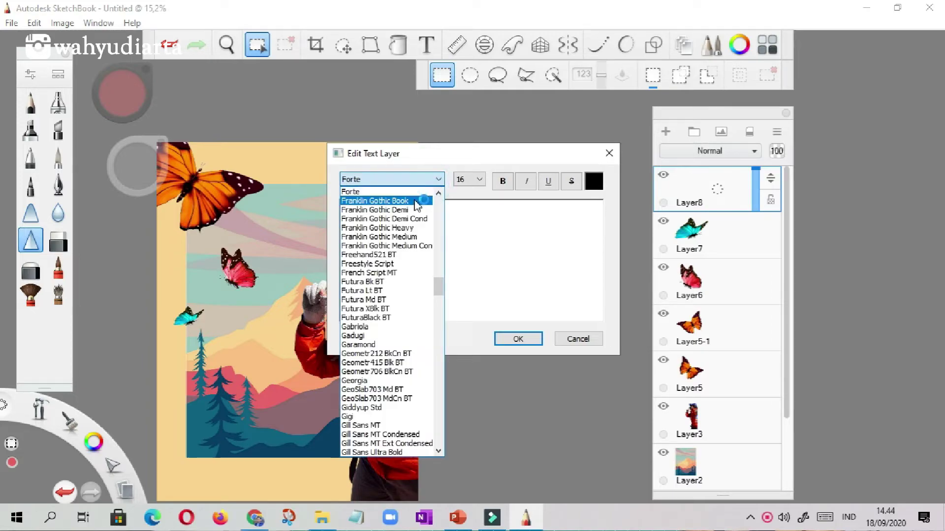
{"action": "left_click", "coordinate": [421, 198]}
Step: Set the PUNCAK text in bold Futura Bk BT, then enlarge it and place it over the lower mountains beside the hiker
{"action": "left_click", "coordinate": [436, 182]}
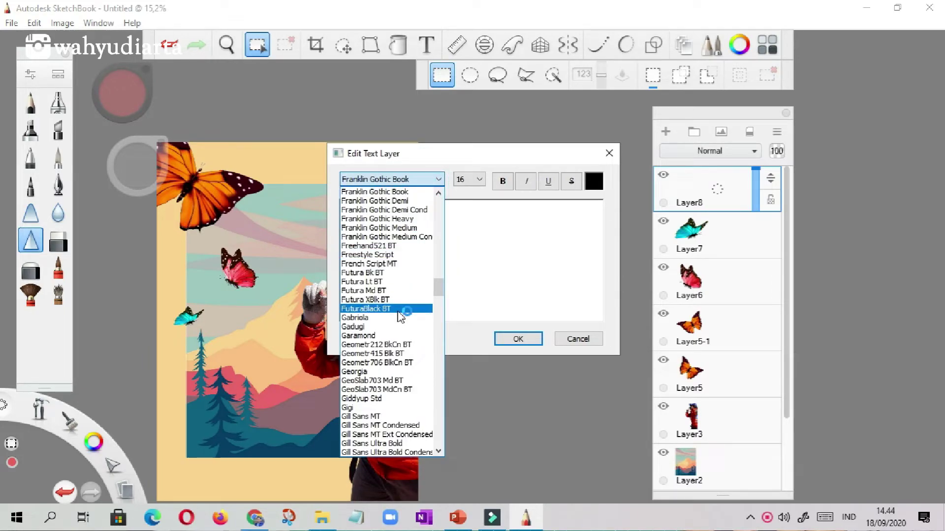
{"action": "left_click", "coordinate": [401, 278]}
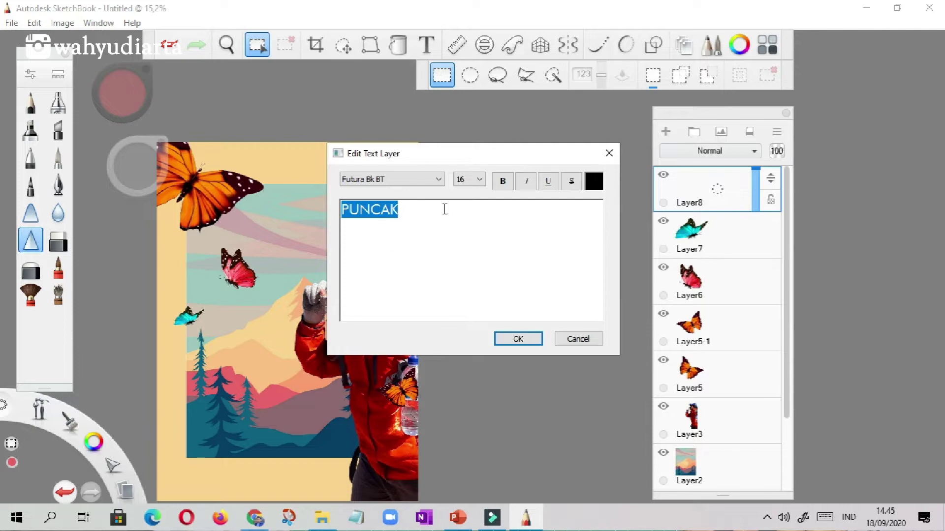
{"action": "left_click", "coordinate": [502, 182]}
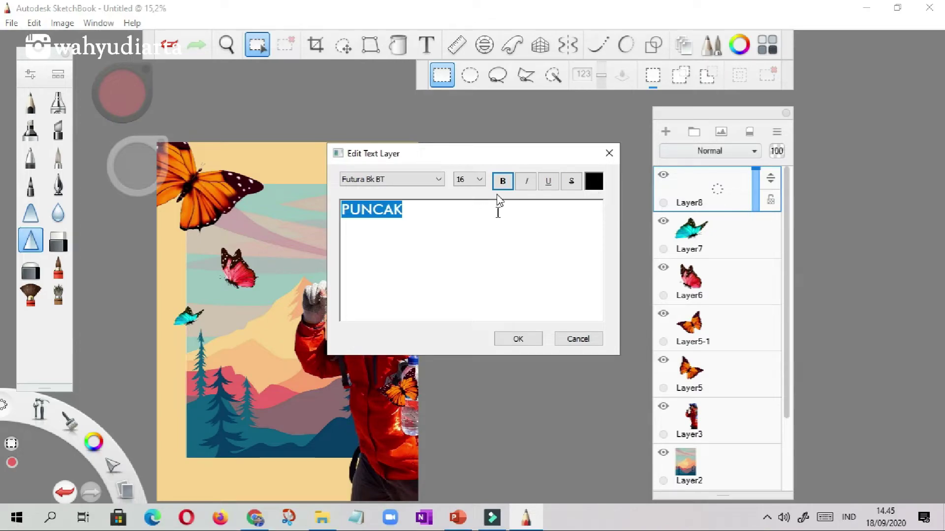
{"action": "left_click", "coordinate": [518, 339]}
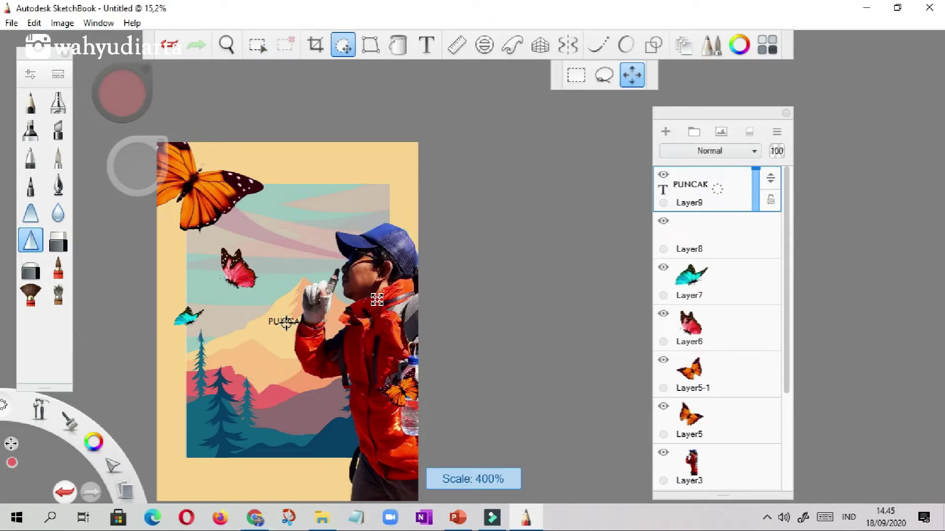
{"action": "left_click_drag", "start_coordinate": [305, 355], "coordinate": [306, 381]}
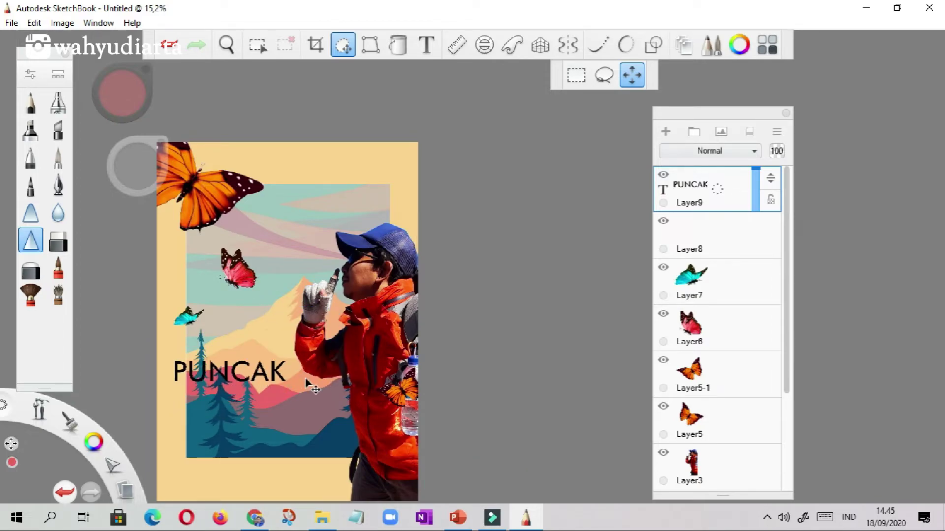
Step: Add a text layer reading "adalah bonus" for the line below the PUNCAK title
{"action": "key", "text": "t"}
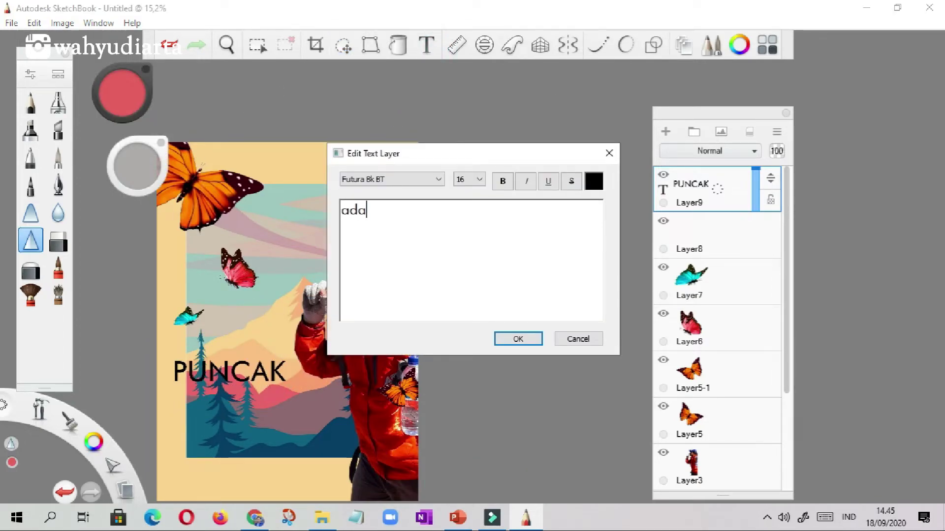
{"action": "left_click", "coordinate": [514, 338]}
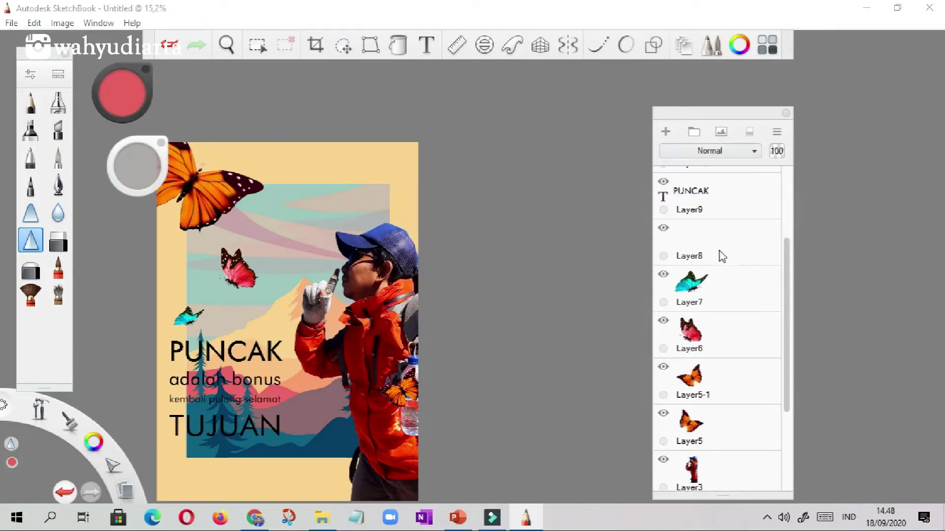
Step: On the empty layer beneath the text layers, fill a rectangular selection behind PUNCAK with the Copic colour N0 Neutral Gray
{"action": "left_click", "coordinate": [662, 253]}
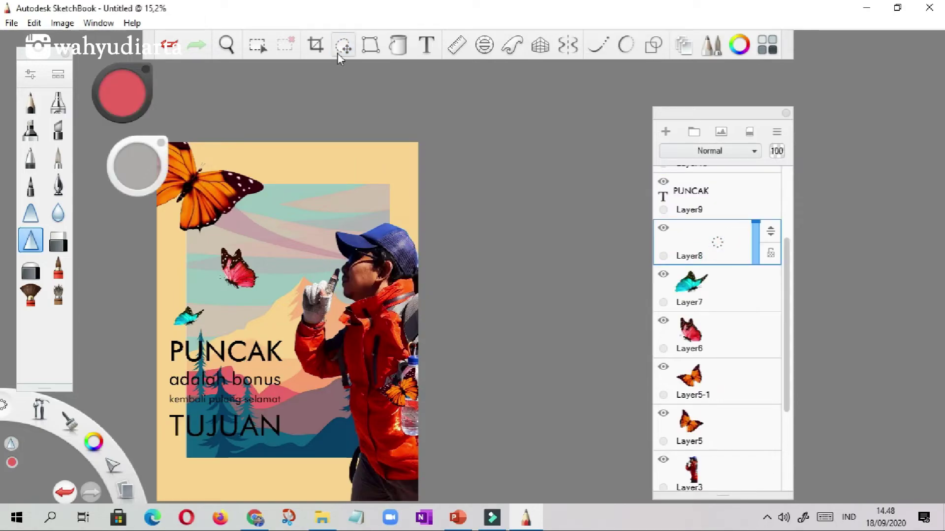
{"action": "left_click", "coordinate": [257, 45]}
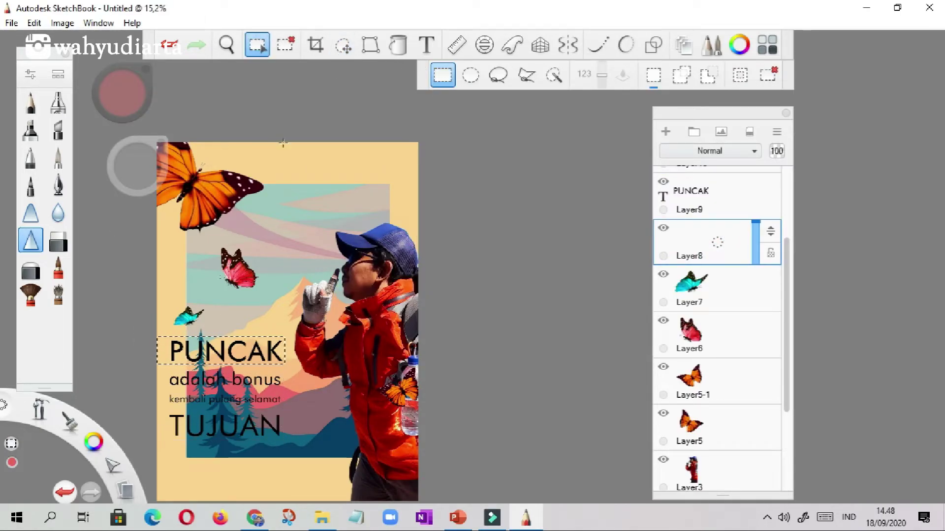
{"action": "left_click", "coordinate": [398, 45]}
{"action": "left_click", "coordinate": [766, 45]}
{"action": "left_click", "coordinate": [881, 267]}
{"action": "left_click", "coordinate": [265, 382]}
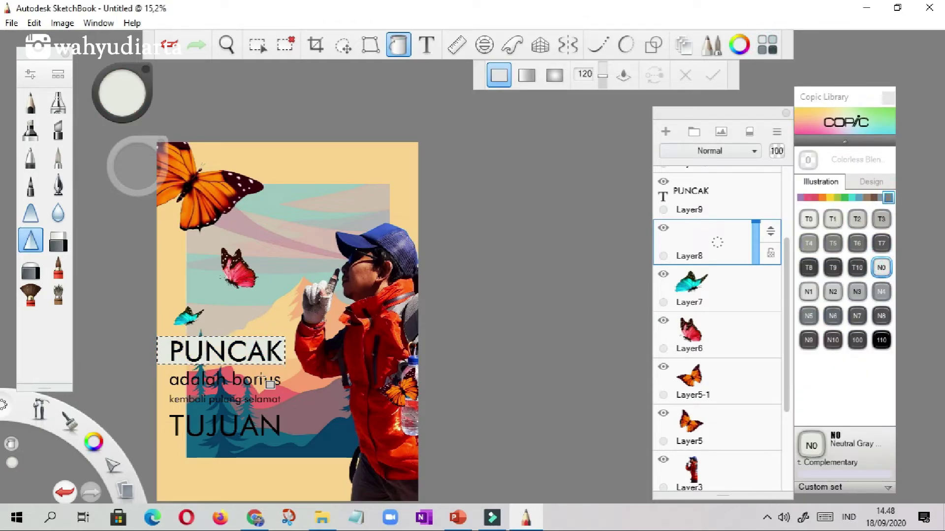
{"action": "left_click", "coordinate": [767, 45]}
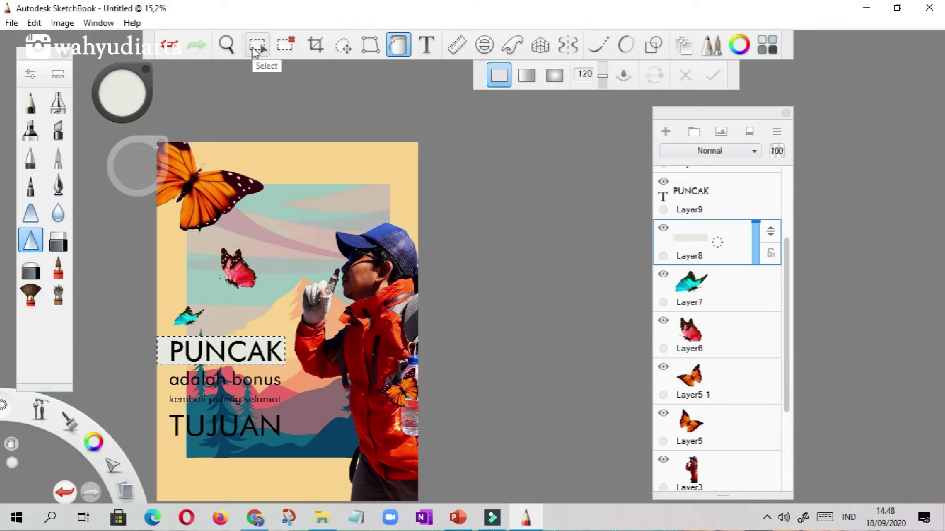
Step: Duplicate the light gray strip layer and move the copy down behind the "adalah bonus" line
{"action": "left_click", "coordinate": [717, 240]}
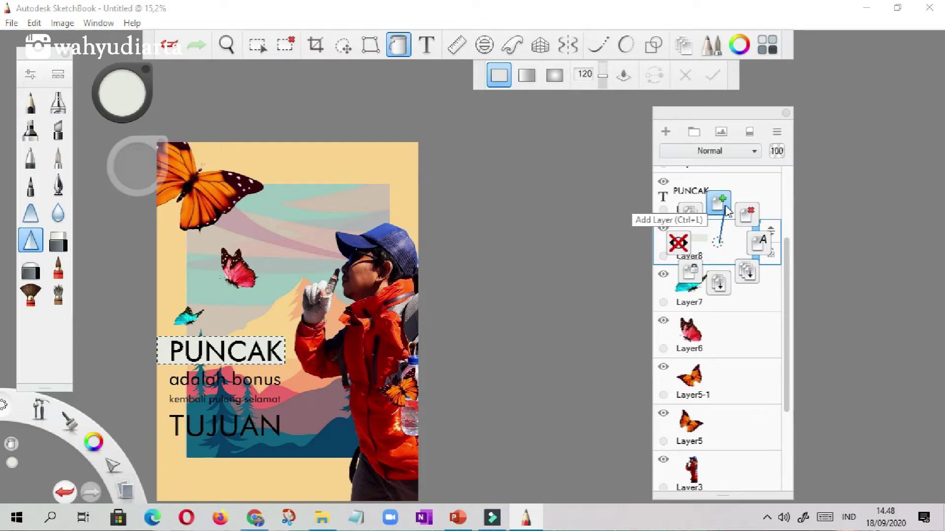
{"action": "left_click", "coordinate": [691, 217]}
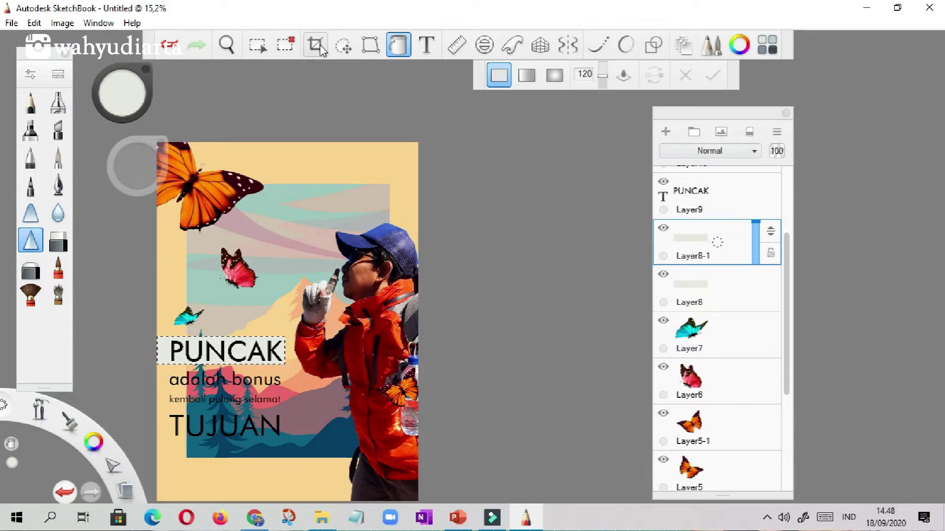
{"action": "left_click", "coordinate": [343, 45]}
{"action": "left_click", "coordinate": [633, 75]}
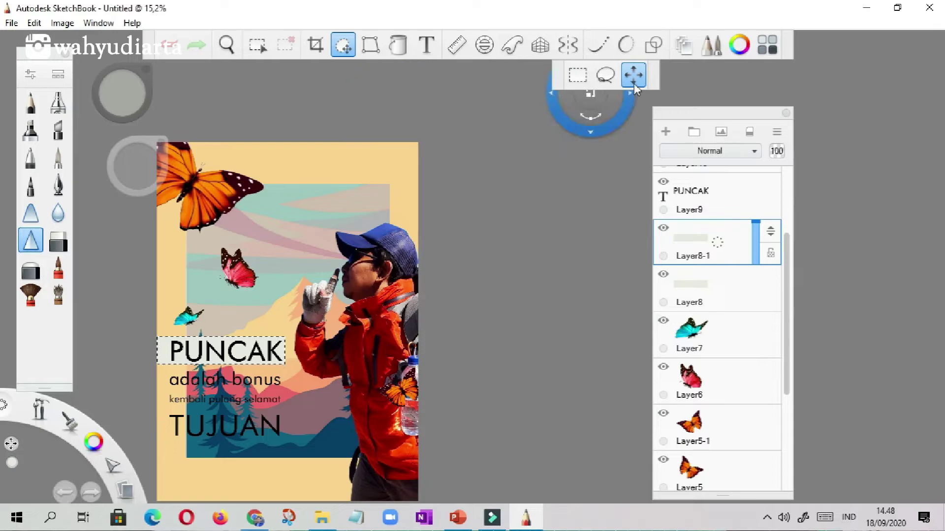
{"action": "left_click_drag", "start_coordinate": [251, 305], "coordinate": [251, 329]}
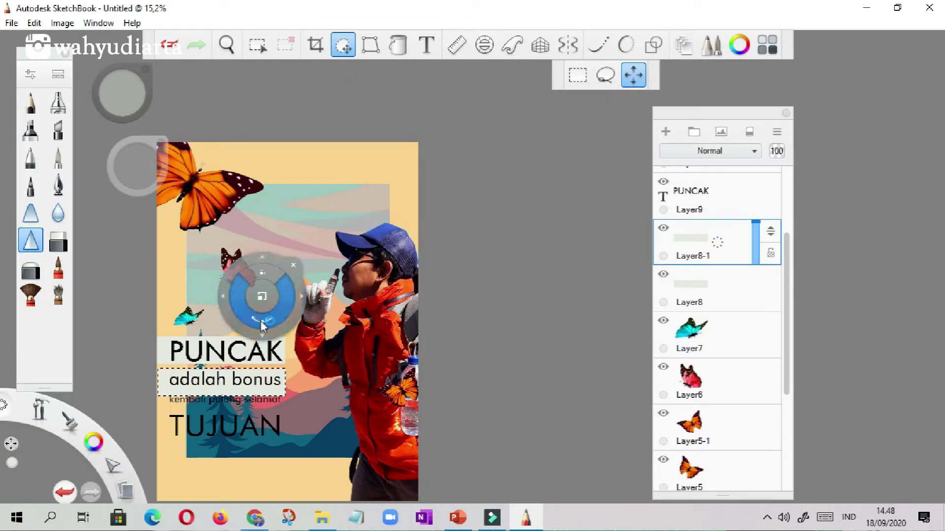
Step: Reduce the copied strip's height to fit the "adalah bonus" line and align it with the poster's left edge
{"action": "left_click_drag", "start_coordinate": [264, 279], "coordinate": [260, 318]}
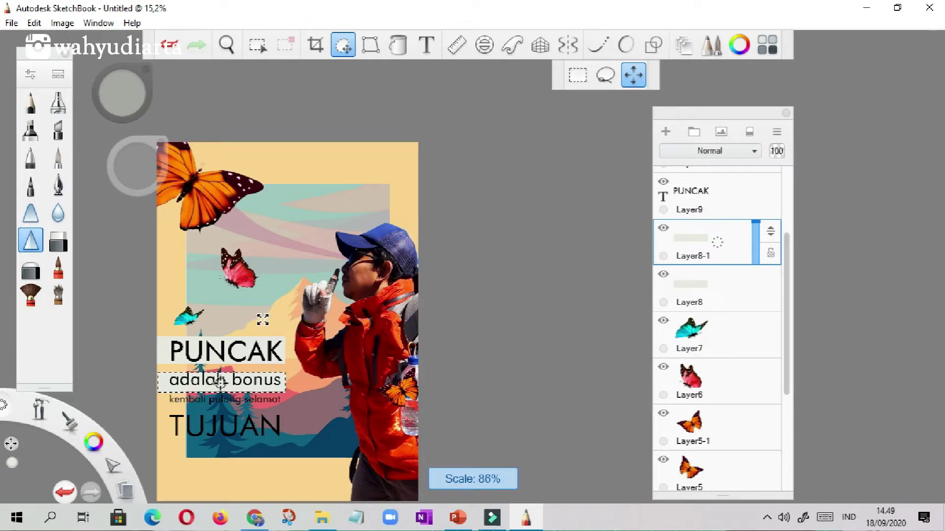
{"action": "left_click_drag", "start_coordinate": [274, 387], "coordinate": [272, 386]}
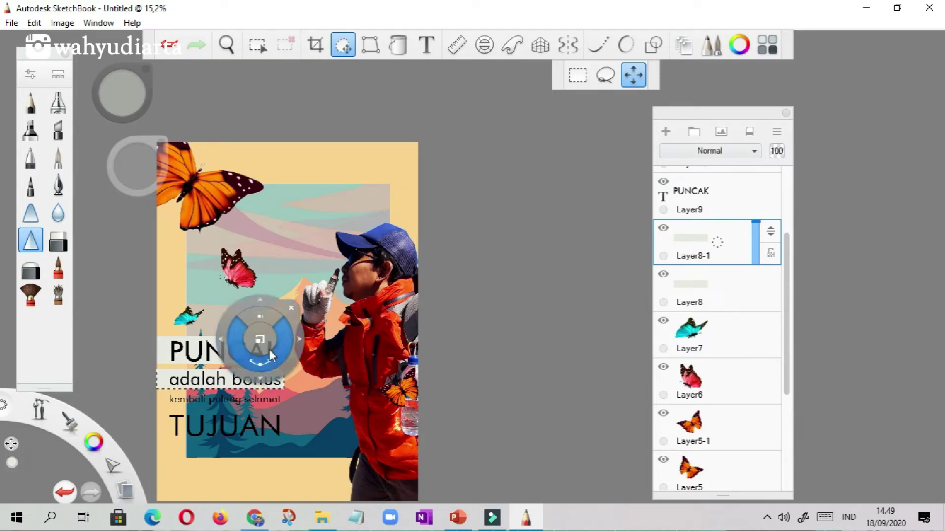
{"action": "left_click", "coordinate": [292, 309]}
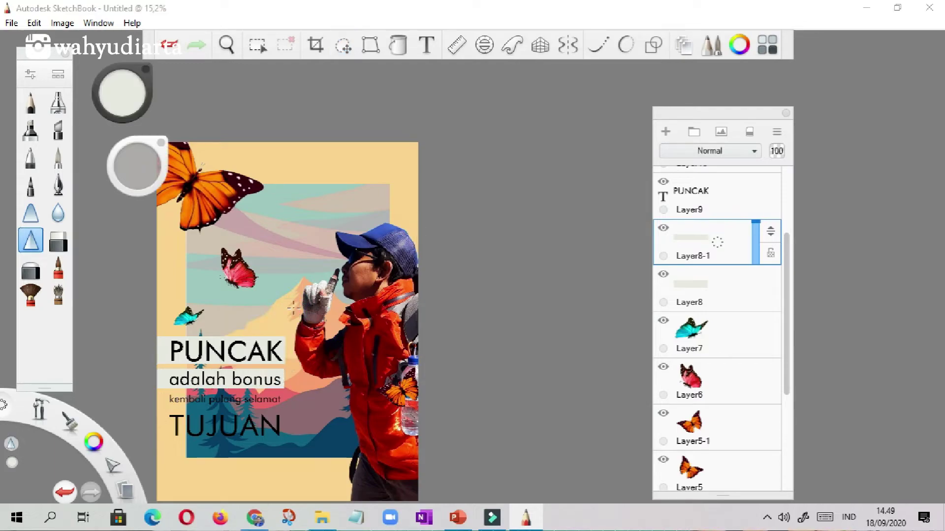
Step: Place a copy of the narrow strip behind "kembali pulang selamat" and nudge that text down to centre it on the strip
{"action": "left_click_drag", "start_coordinate": [716, 242], "coordinate": [715, 202]}
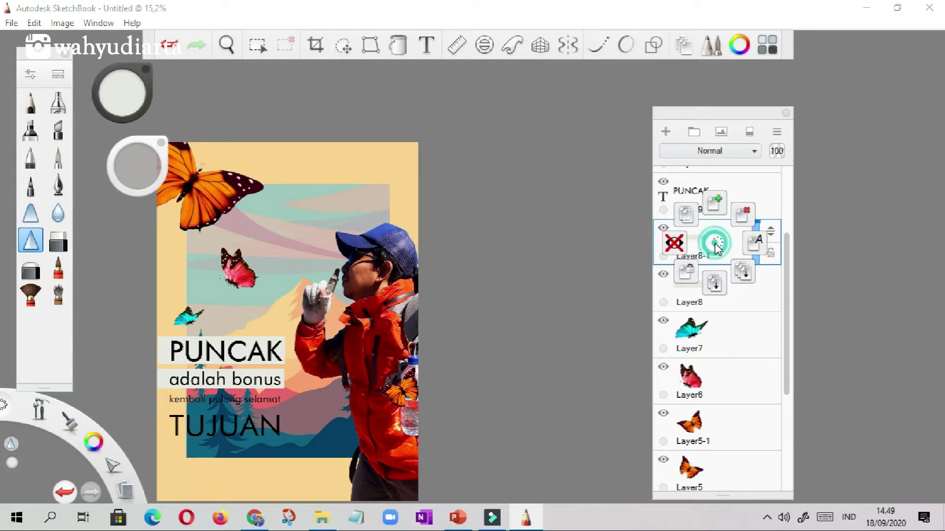
{"action": "key", "text": "v"}
{"action": "left_click_drag", "start_coordinate": [343, 266], "coordinate": [343, 288]}
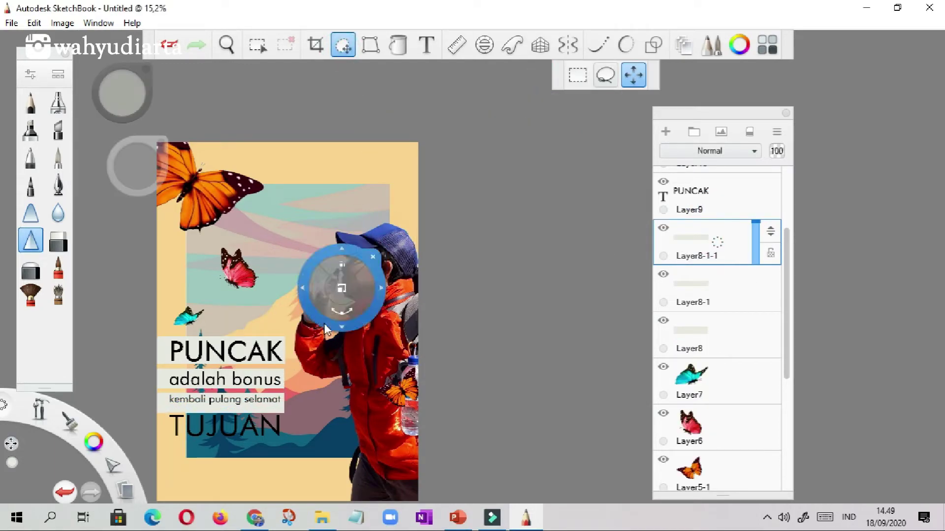
{"action": "scroll", "coordinate": [710, 224], "scroll_direction": "up", "scroll_amount": 3}
{"action": "left_click", "coordinate": [710, 224]}
{"action": "left_click_drag", "start_coordinate": [362, 173], "coordinate": [362, 177]}
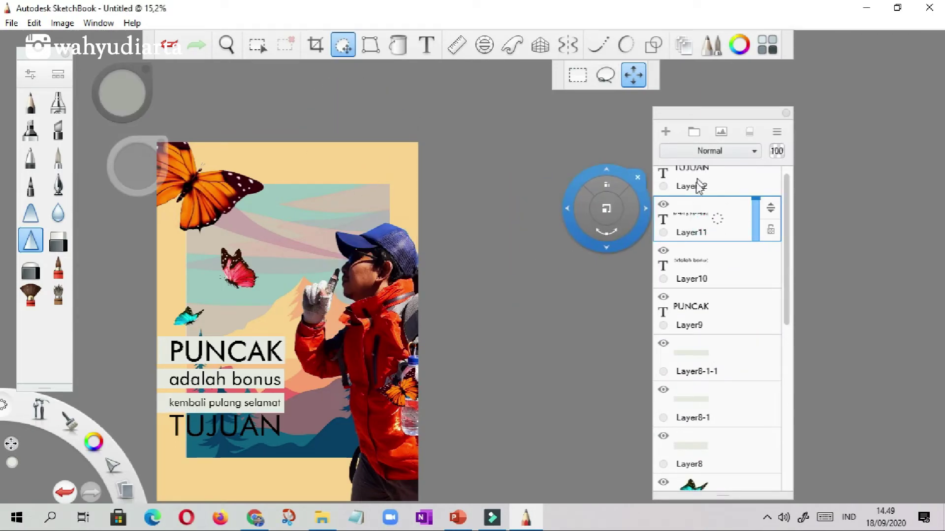
Step: Duplicate the tall strip from behind PUNCAK, place the copy behind TUJUAN and nudge the TUJUAN text to centre it
{"action": "left_click", "coordinate": [710, 315]}
{"action": "left_click", "coordinate": [713, 448]}
{"action": "left_click_drag", "start_coordinate": [717, 450], "coordinate": [703, 394]}
{"action": "left_click", "coordinate": [343, 45]}
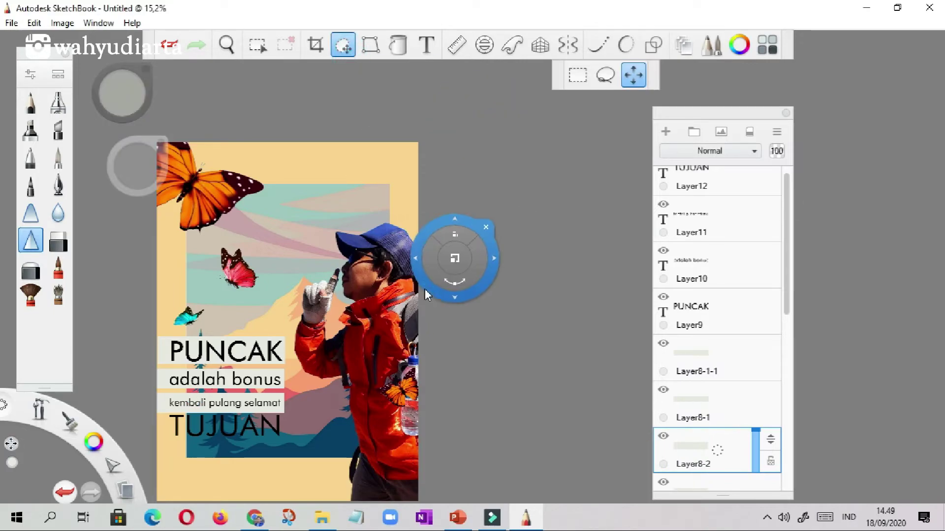
{"action": "left_click_drag", "start_coordinate": [453, 257], "coordinate": [434, 382]}
{"action": "left_click", "coordinate": [708, 181]}
{"action": "left_click_drag", "start_coordinate": [375, 283], "coordinate": [407, 284]}
Step: Move the turquoise butterfly down to the PUNCAK strip's upper edge and raise its layer above that strip's layer
{"action": "left_click_drag", "start_coordinate": [786, 231], "coordinate": [786, 295]}
{"action": "left_click", "coordinate": [701, 347]}
{"action": "key", "text": "v"}
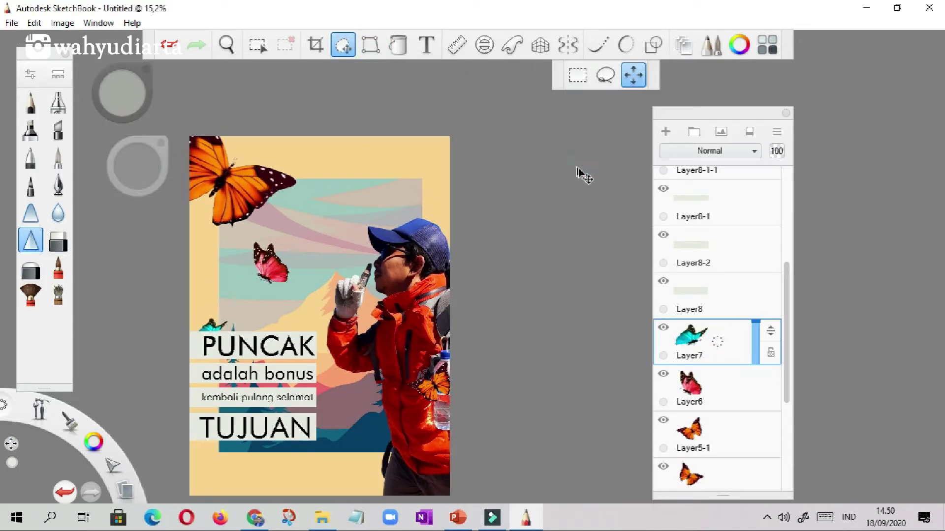
{"action": "left_click_drag", "start_coordinate": [717, 344], "coordinate": [694, 203]}
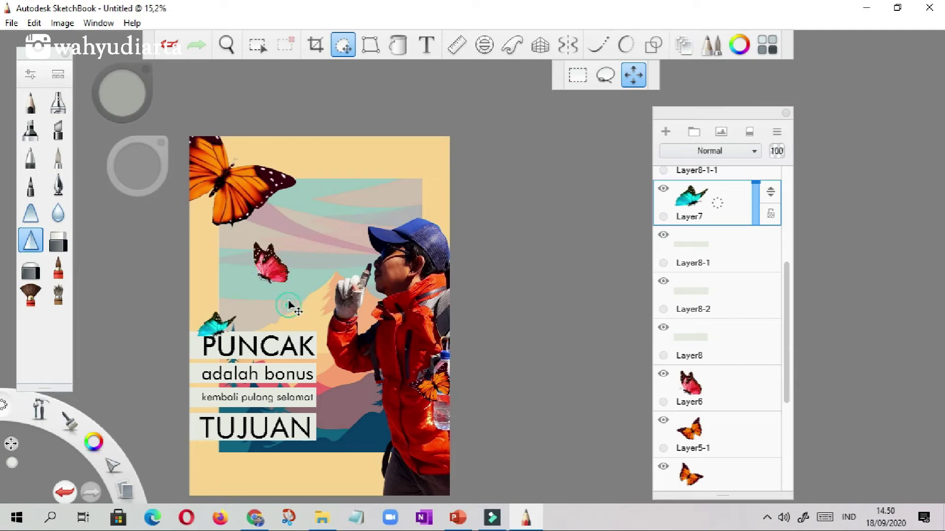
{"action": "key", "text": "Escape"}
Step: Move the small orange butterfly from beside the water bottle down to the hem of the hiker's jacket
{"action": "scroll", "coordinate": [513, 260], "scroll_direction": "down", "scroll_amount": 1}
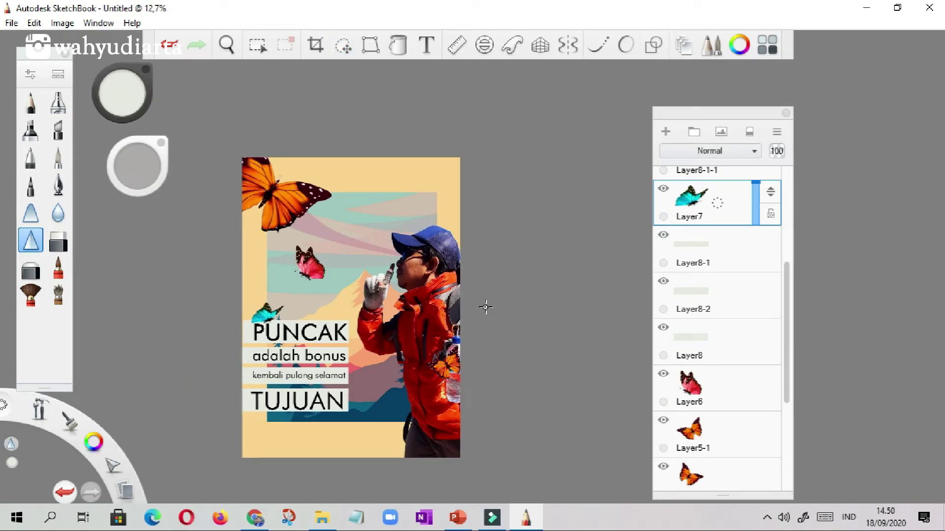
{"action": "scroll", "coordinate": [427, 446], "scroll_direction": "up", "scroll_amount": 1}
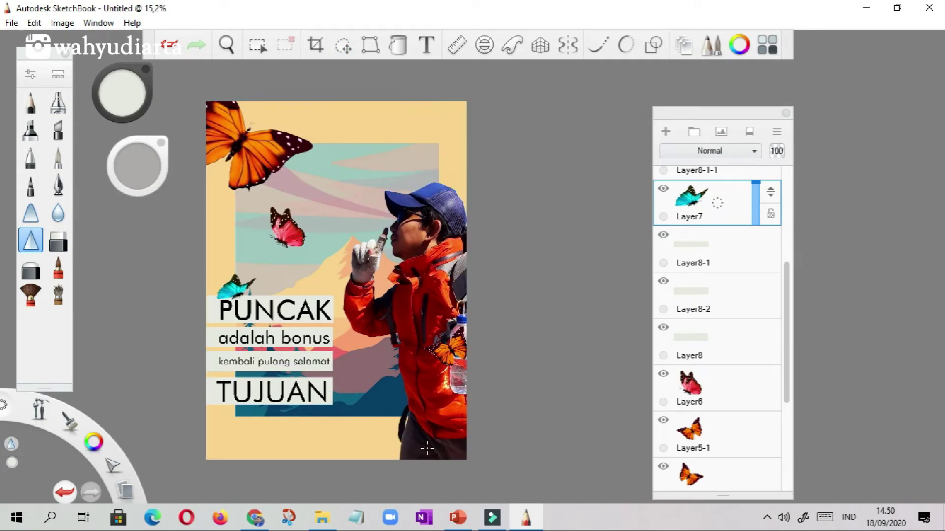
{"action": "scroll", "coordinate": [713, 428], "scroll_direction": "down", "scroll_amount": 3}
{"action": "left_click", "coordinate": [699, 276]}
{"action": "left_click", "coordinate": [343, 44]}
{"action": "left_click_drag", "start_coordinate": [445, 351], "coordinate": [403, 411]}
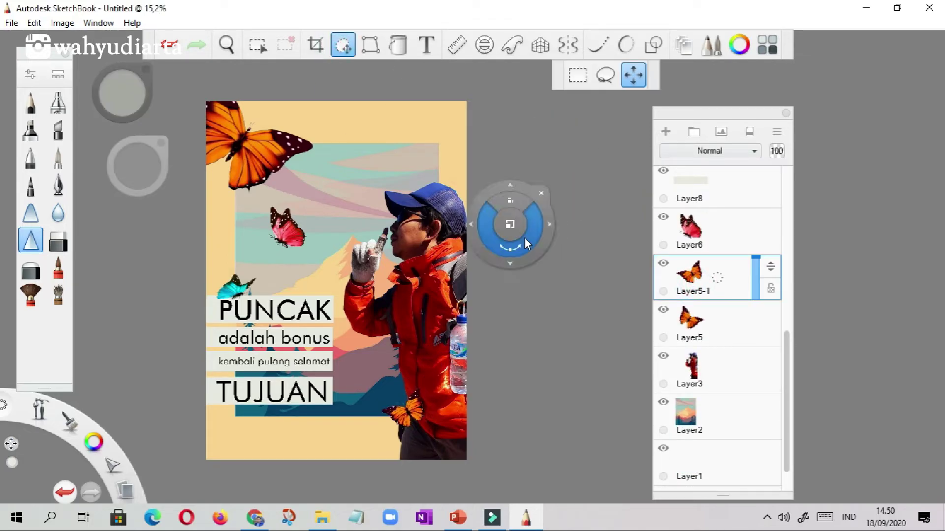
Step: Enlarge the small orange butterfly at the hem of the hiker's jacket and finish the transform
{"action": "left_click", "coordinate": [569, 173]}
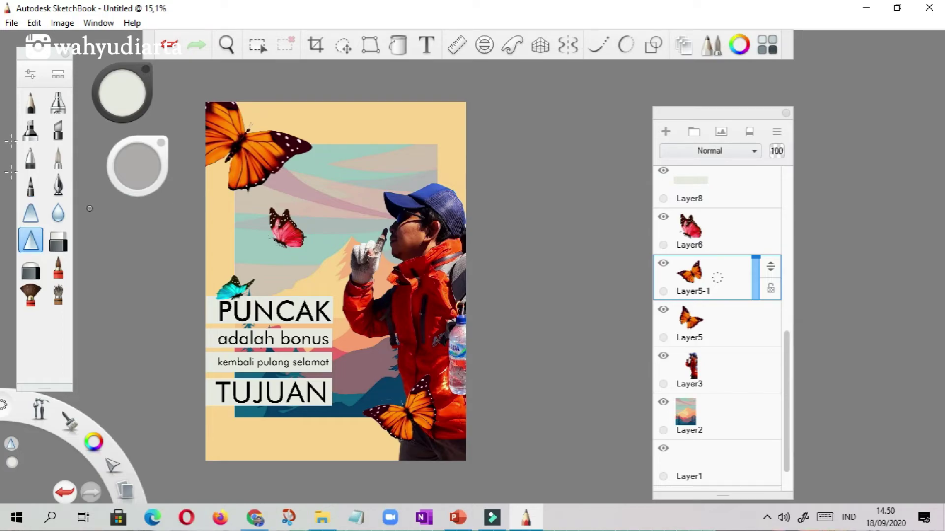
Step: Save the poster as a TIFF file named PUNCAK ADALAH BONUS in the 2.DESIGN PROJECT folder
{"action": "left_click", "coordinate": [8, 25]}
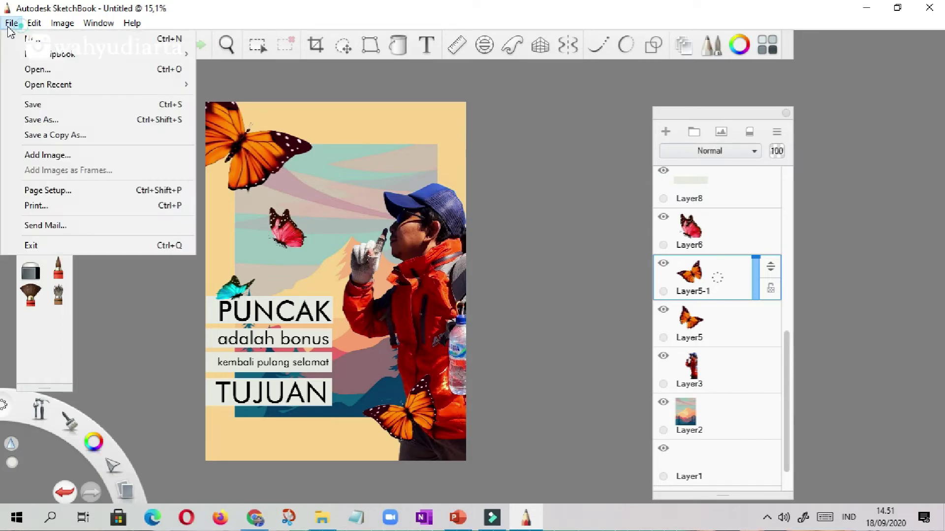
{"action": "left_click", "coordinate": [91, 123]}
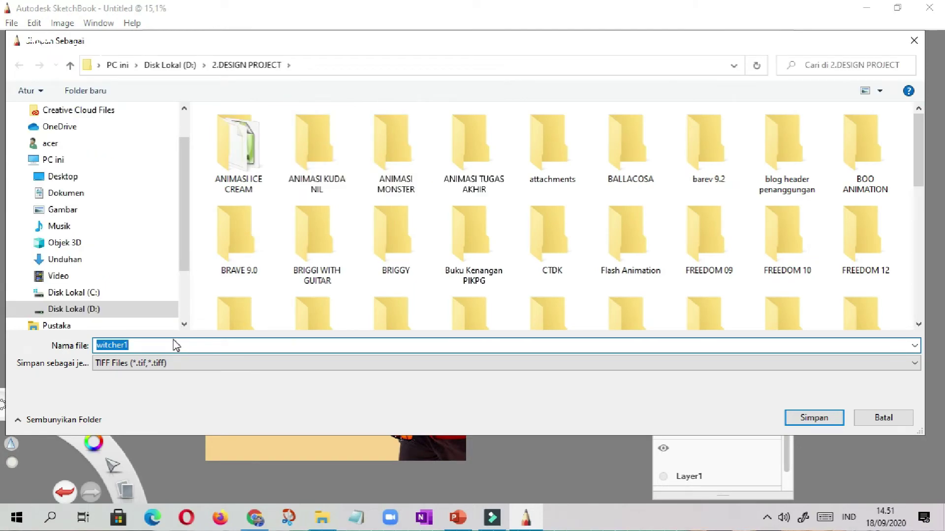
{"action": "type", "text": "P"}
{"action": "key", "text": "BackSpace"}
{"action": "type", "text": "PUNCAK ADALAH BONUS"}
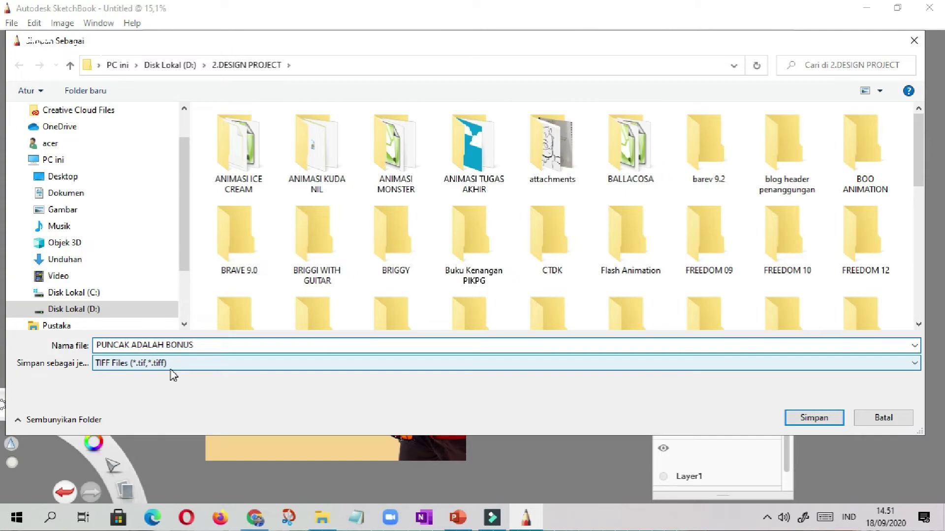
{"action": "left_click", "coordinate": [802, 419]}
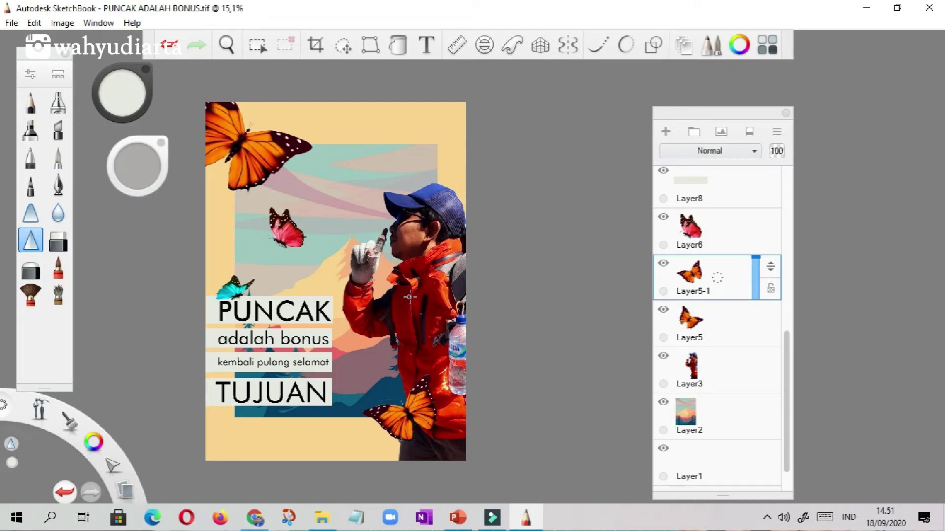
Step: Save the poster again as a JPEG named PUNCAK ADALAH BONUS with the quality set to 100 (Best)
{"action": "left_click", "coordinate": [11, 23]}
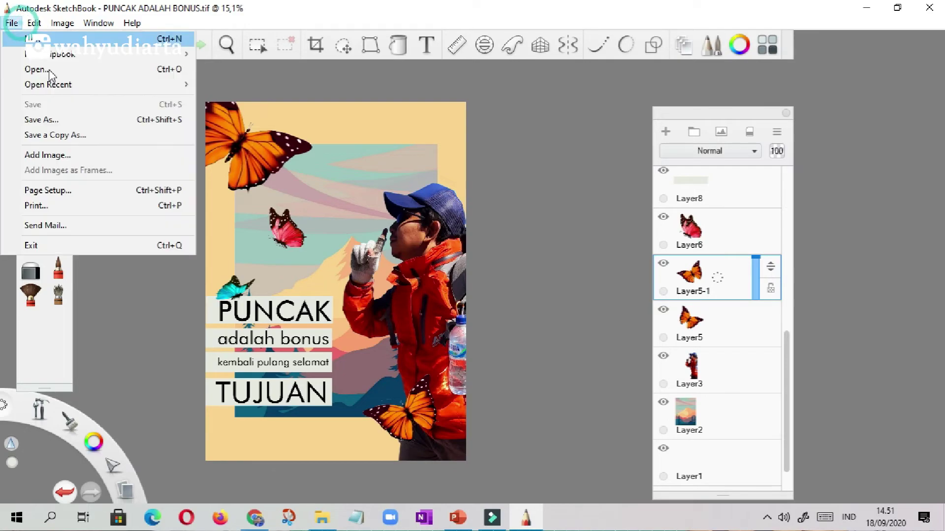
{"action": "left_click", "coordinate": [76, 124]}
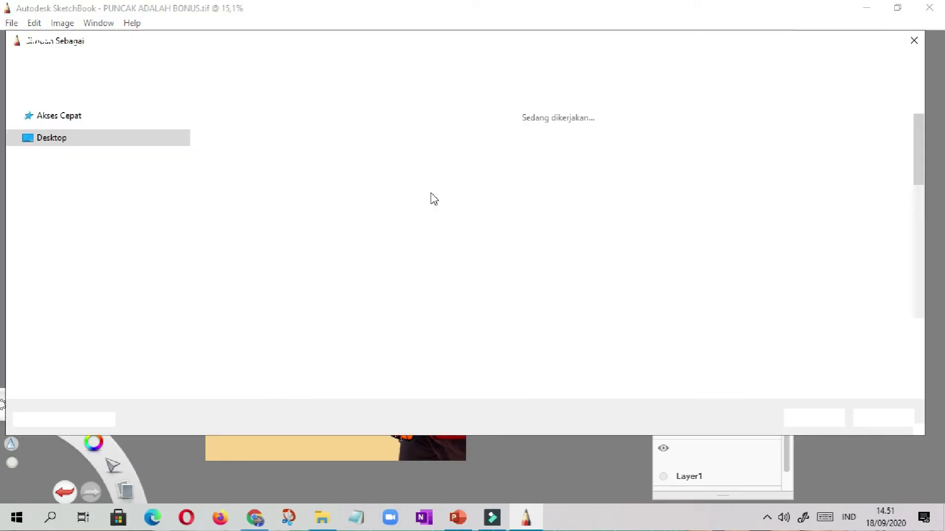
{"action": "left_click", "coordinate": [199, 364]}
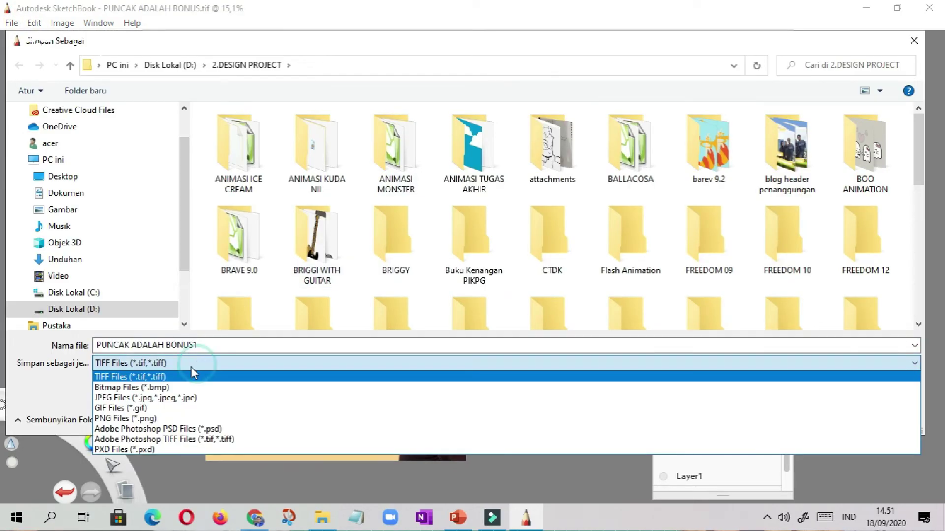
{"action": "left_click", "coordinate": [177, 402]}
{"action": "left_click", "coordinate": [268, 346]}
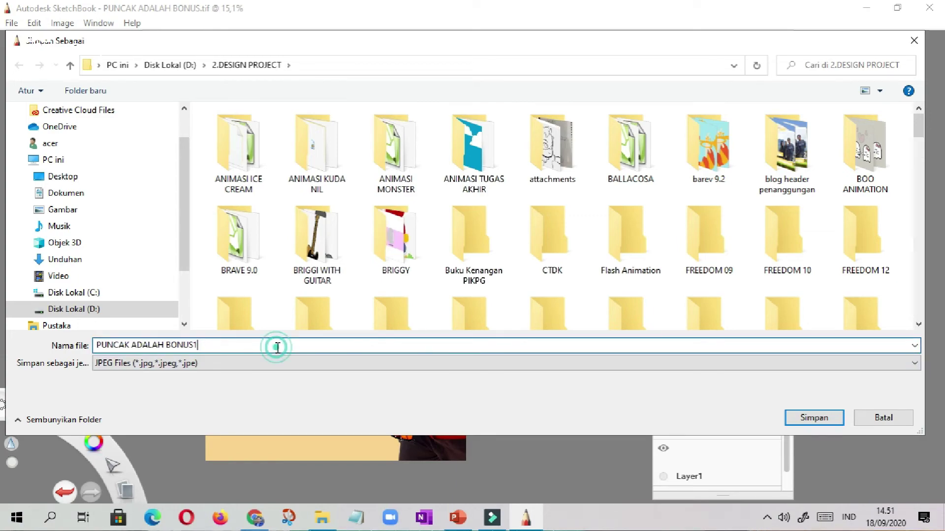
{"action": "key", "text": "BackSpace"}
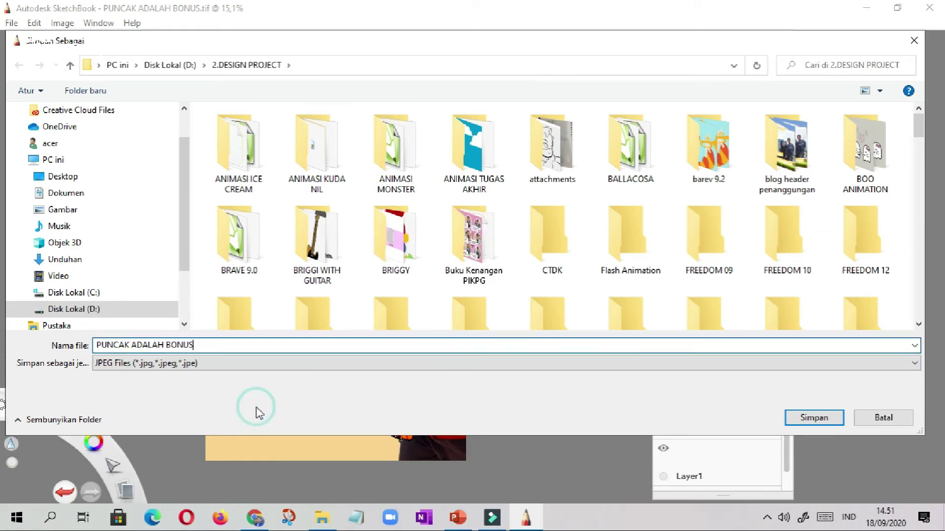
{"action": "left_click", "coordinate": [835, 419]}
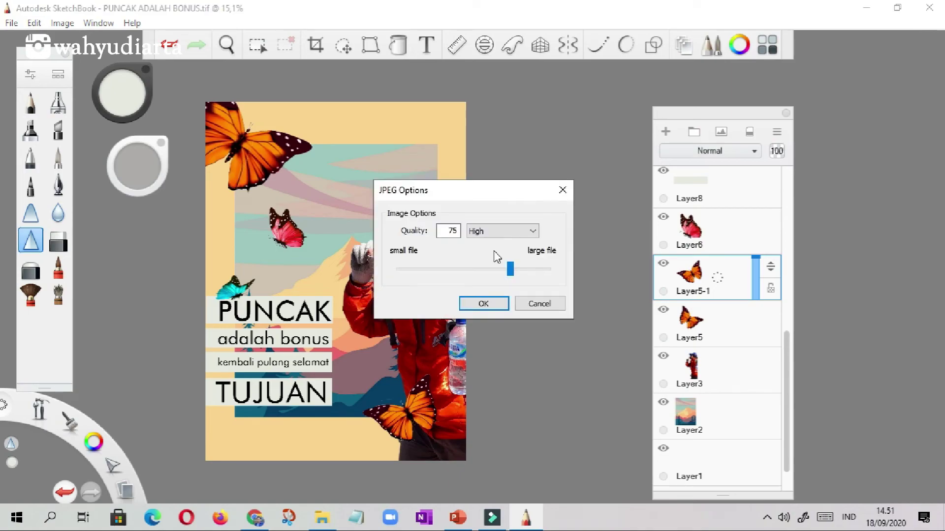
{"action": "left_click_drag", "start_coordinate": [510, 269], "coordinate": [552, 272]}
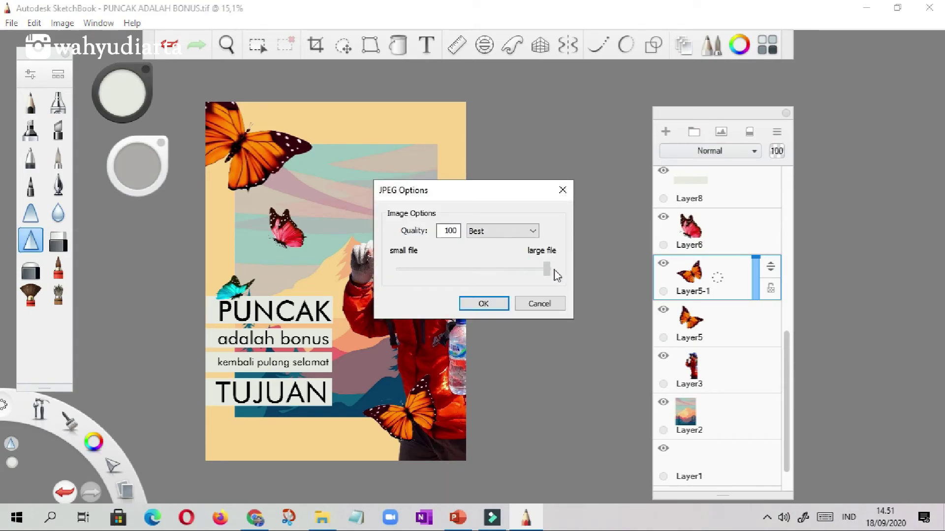
{"action": "left_click", "coordinate": [498, 305]}
{"action": "left_click", "coordinate": [500, 311]}
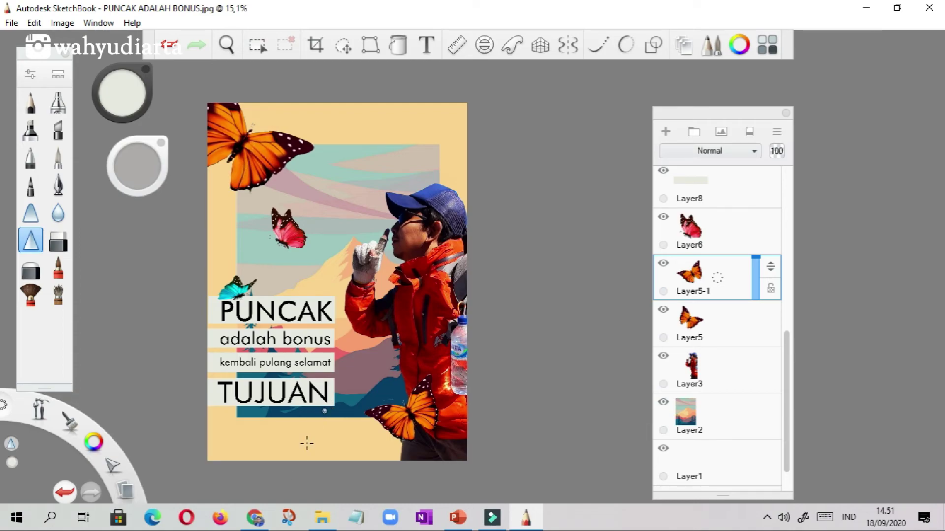
Step: Switch to File Explorer and open the 2.DESIGN PROJECT folder on drive D
{"action": "left_click", "coordinate": [313, 526]}
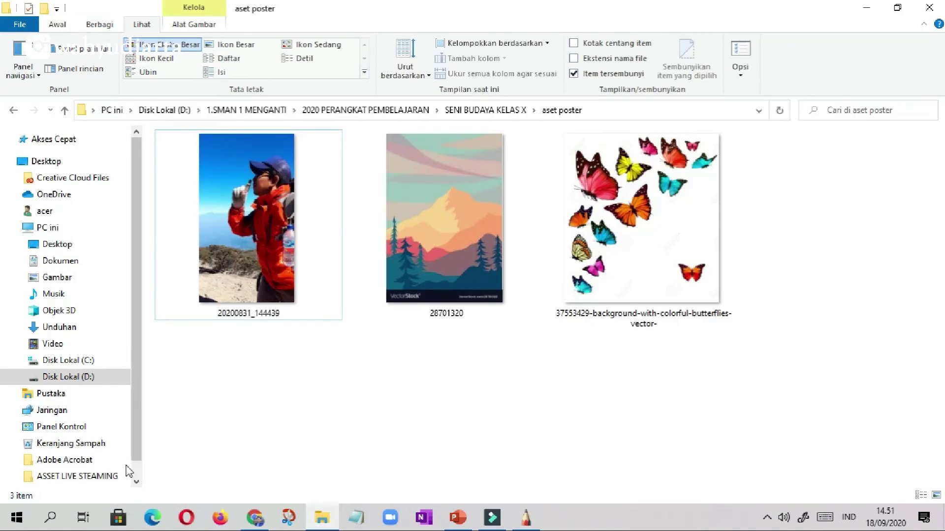
{"action": "left_click", "coordinate": [84, 377]}
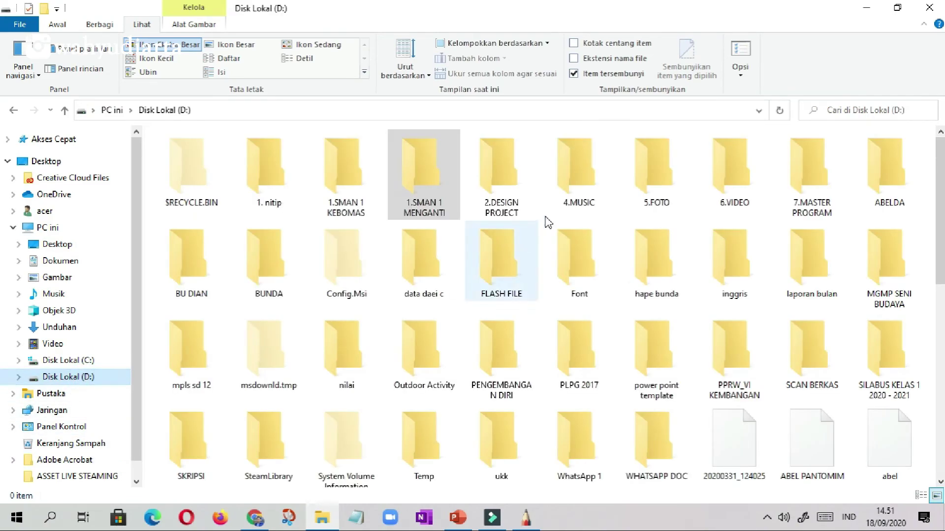
{"action": "left_click", "coordinate": [521, 203]}
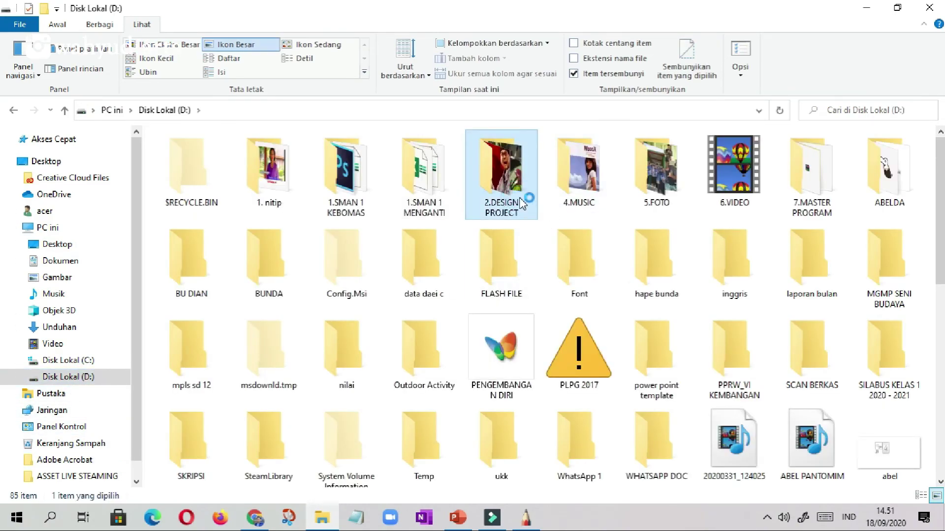
{"action": "double_click", "coordinate": [514, 194]}
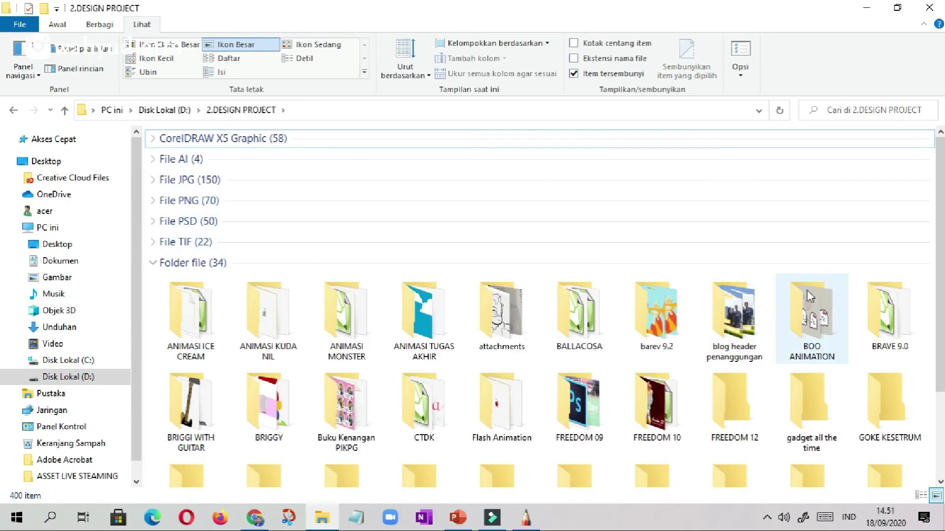
Step: Find PUNCAK ADALAH BONUS among the folder's JPG files and open it in Windows Photo Viewer to inspect the exported poster
{"action": "left_click", "coordinate": [154, 265]}
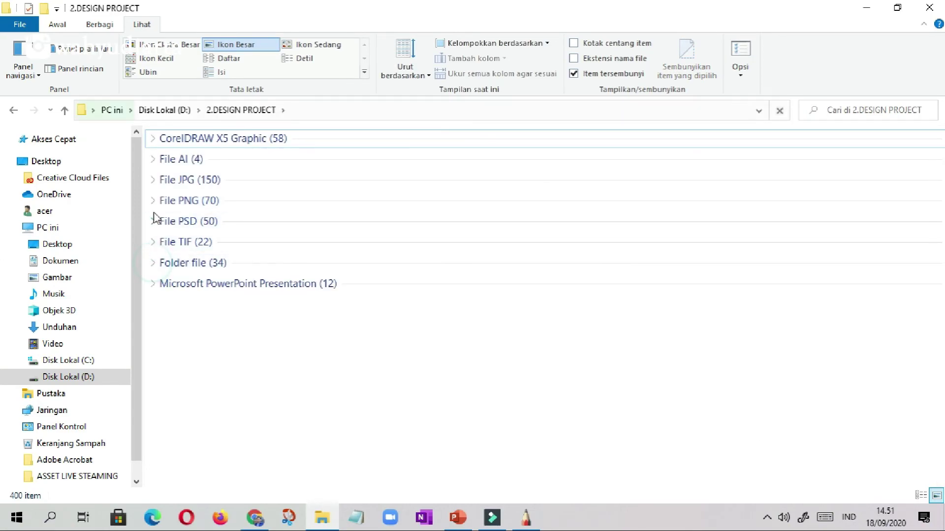
{"action": "left_click", "coordinate": [157, 181]}
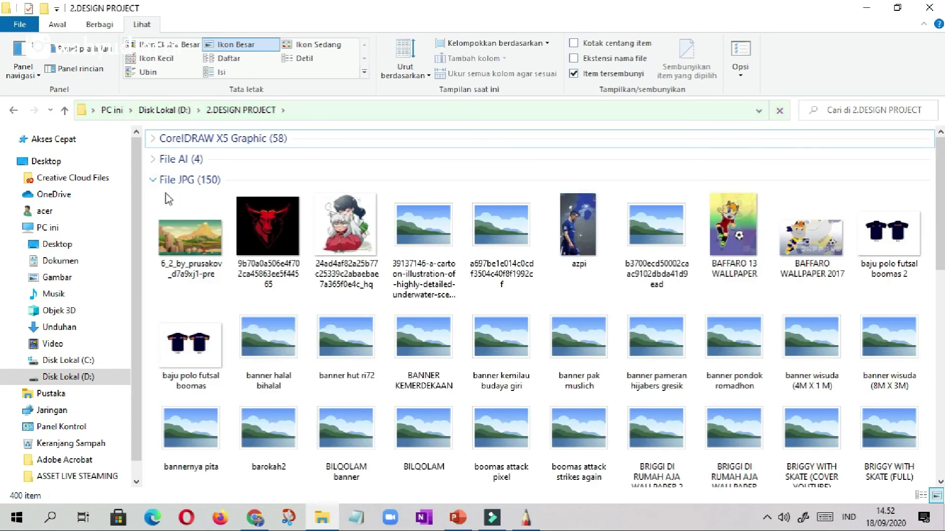
{"action": "left_click", "coordinate": [341, 250]}
{"action": "key", "text": "p"}
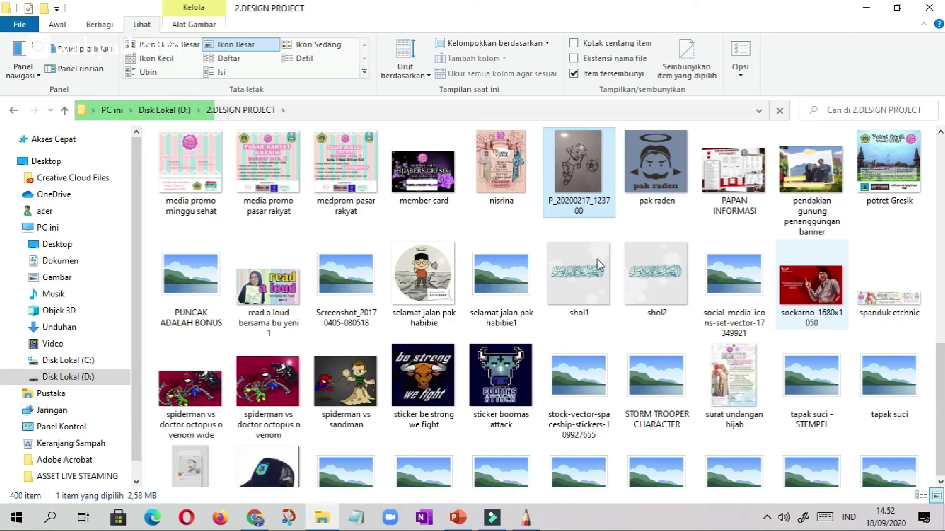
{"action": "left_click", "coordinate": [197, 291]}
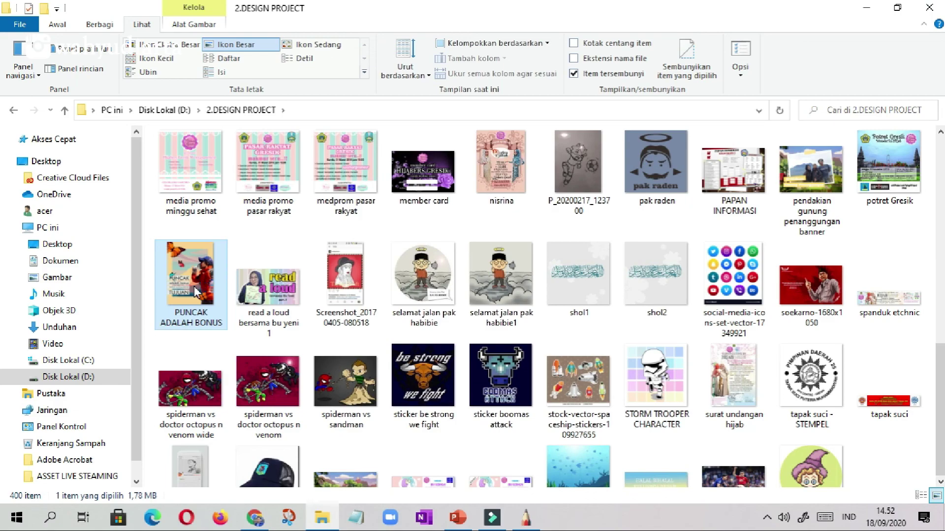
{"action": "double_click", "coordinate": [197, 292]}
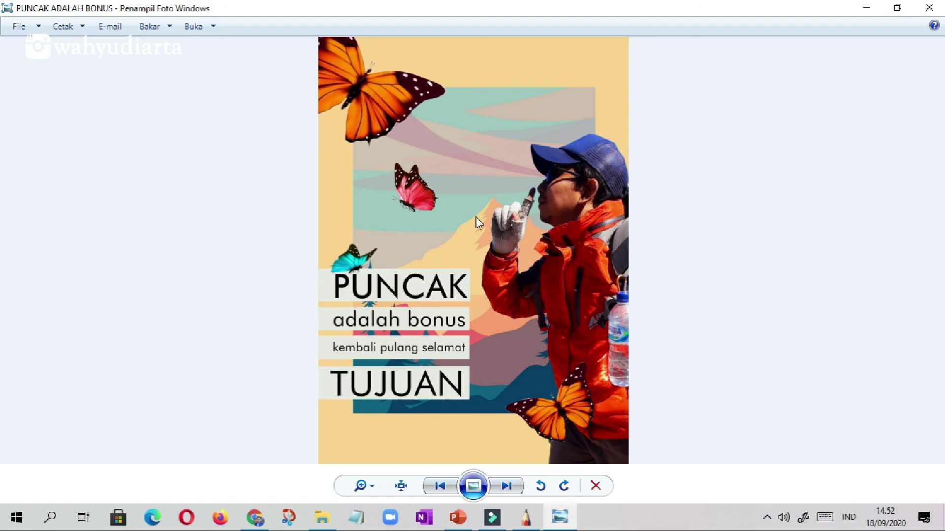
{"action": "scroll", "coordinate": [478, 222], "scroll_direction": "up", "scroll_amount": 3}
{"action": "scroll", "coordinate": [512, 213], "scroll_direction": "down", "scroll_amount": 3}
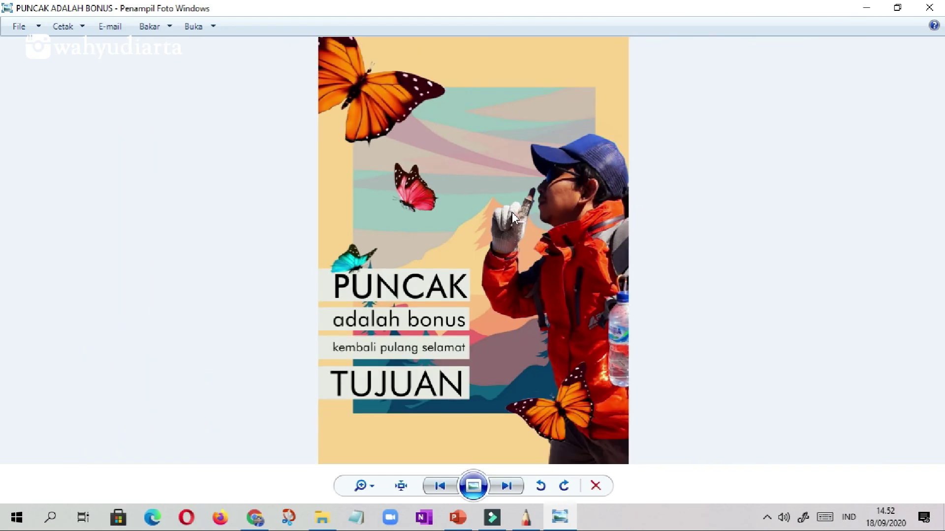